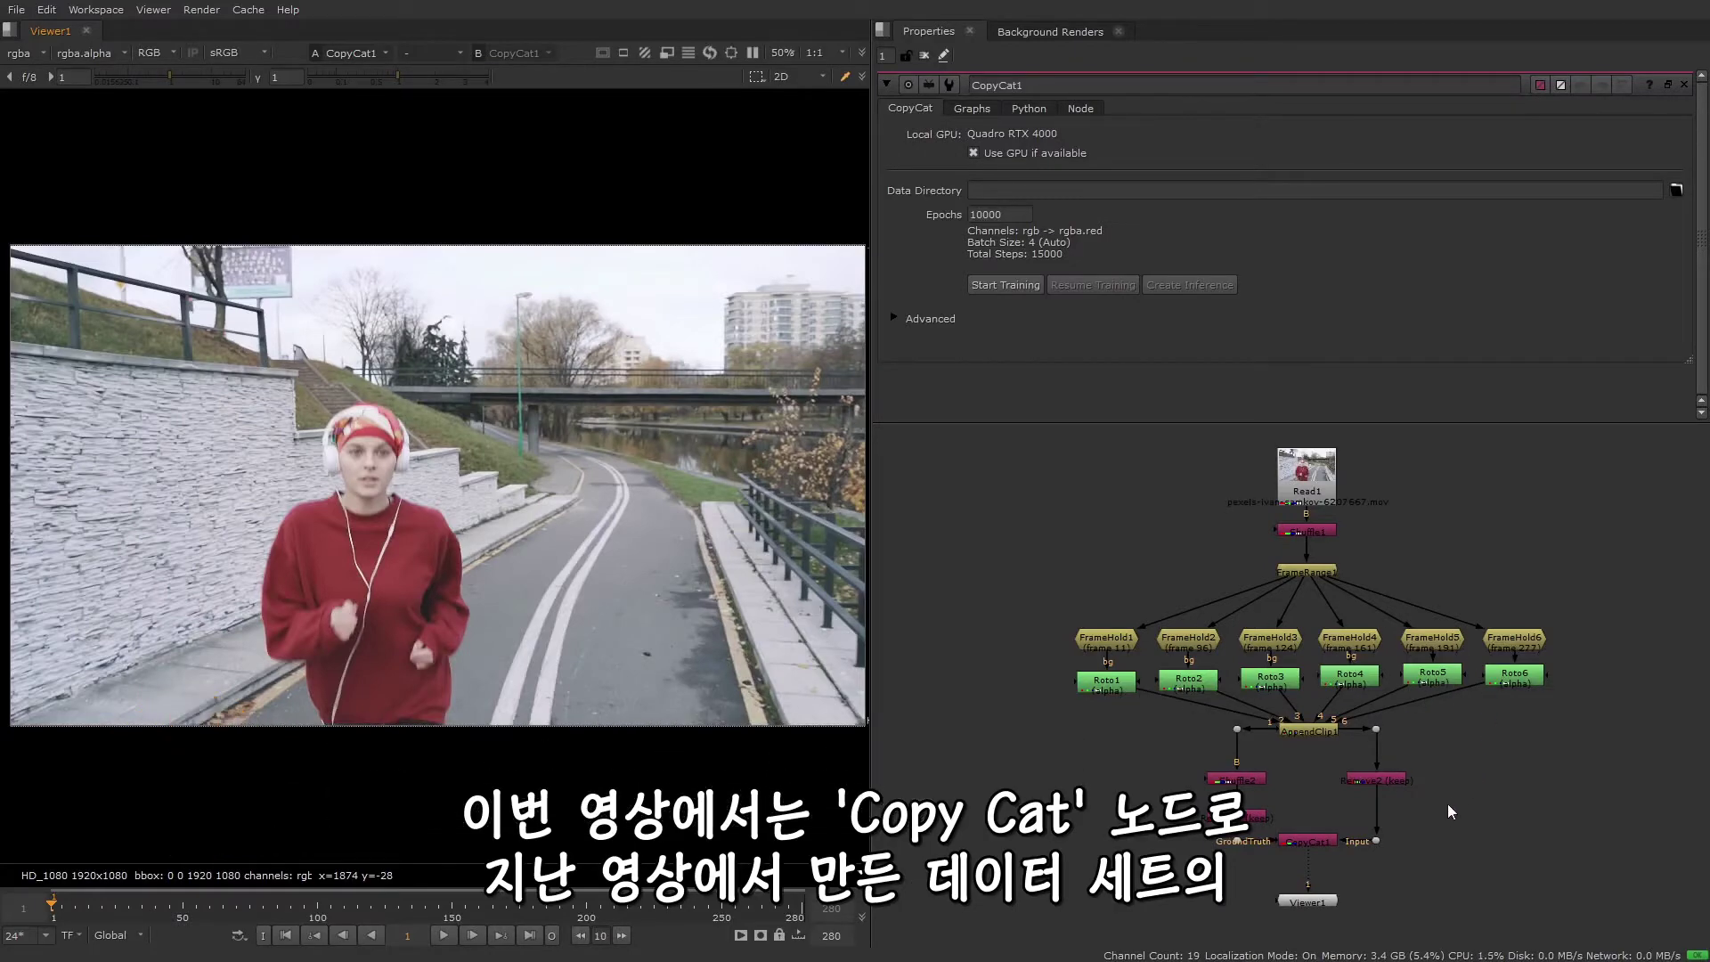
Step: Zoom the Node Graph in on CopyCat1 and its Shuffle2, Remove and AppendClip1 inputs
scroll(1416, 833, "up", 3)
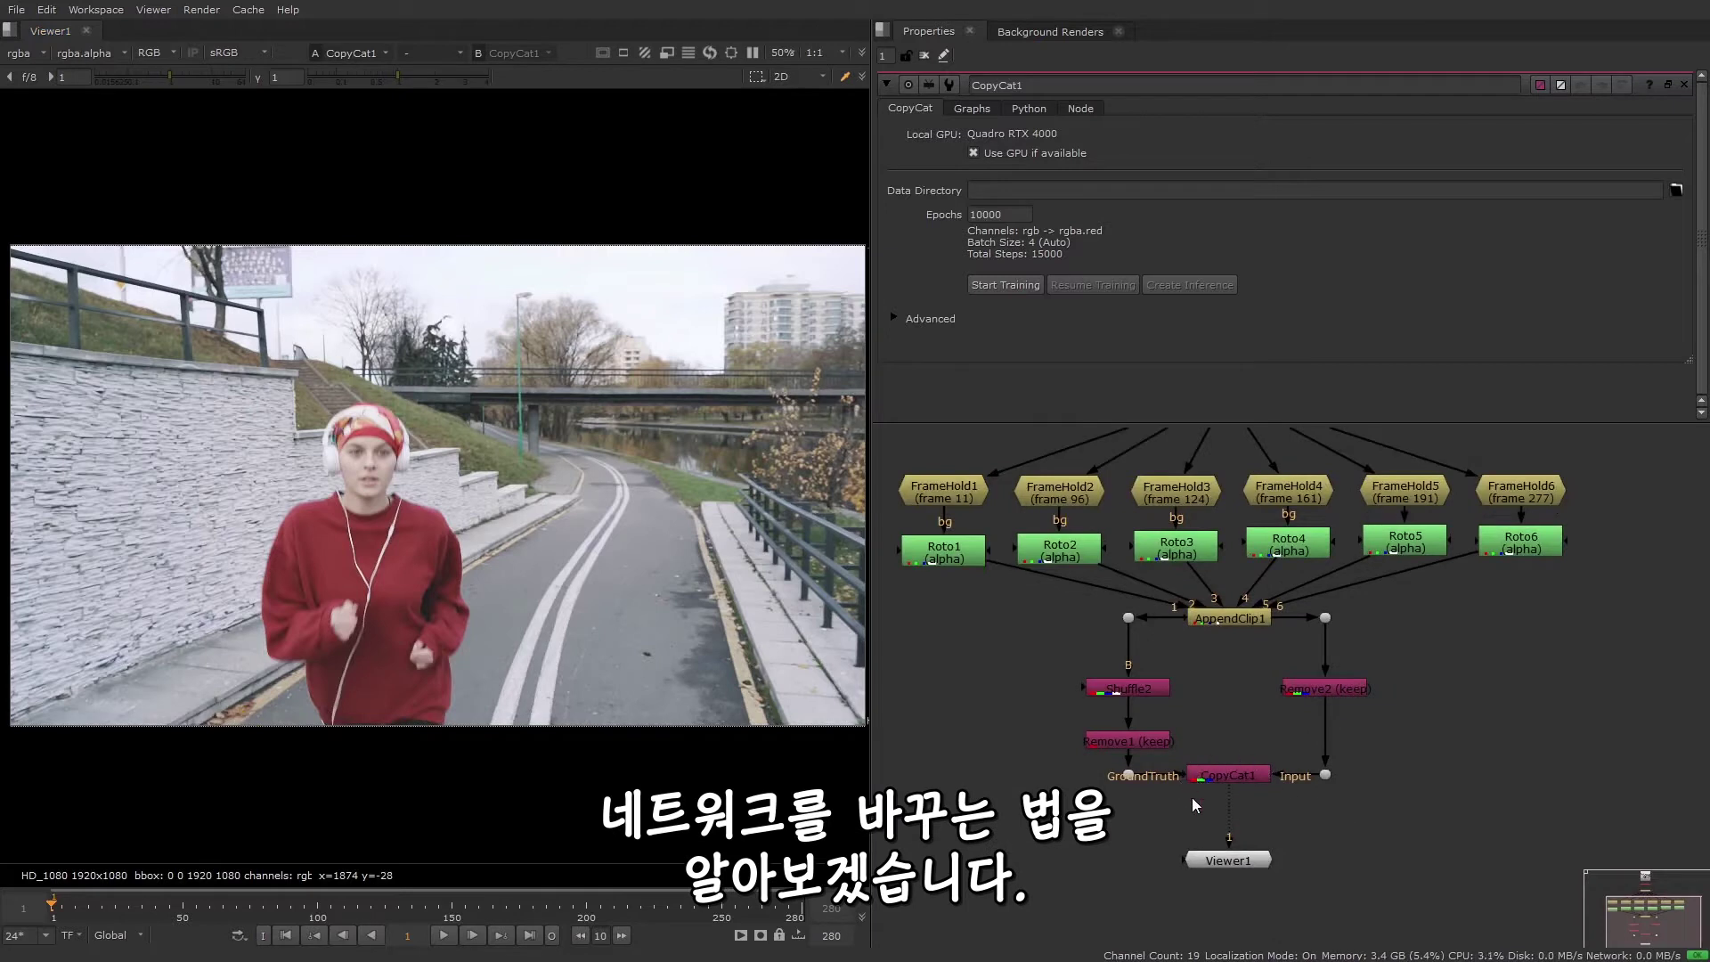
scroll(1265, 820, "up", 4)
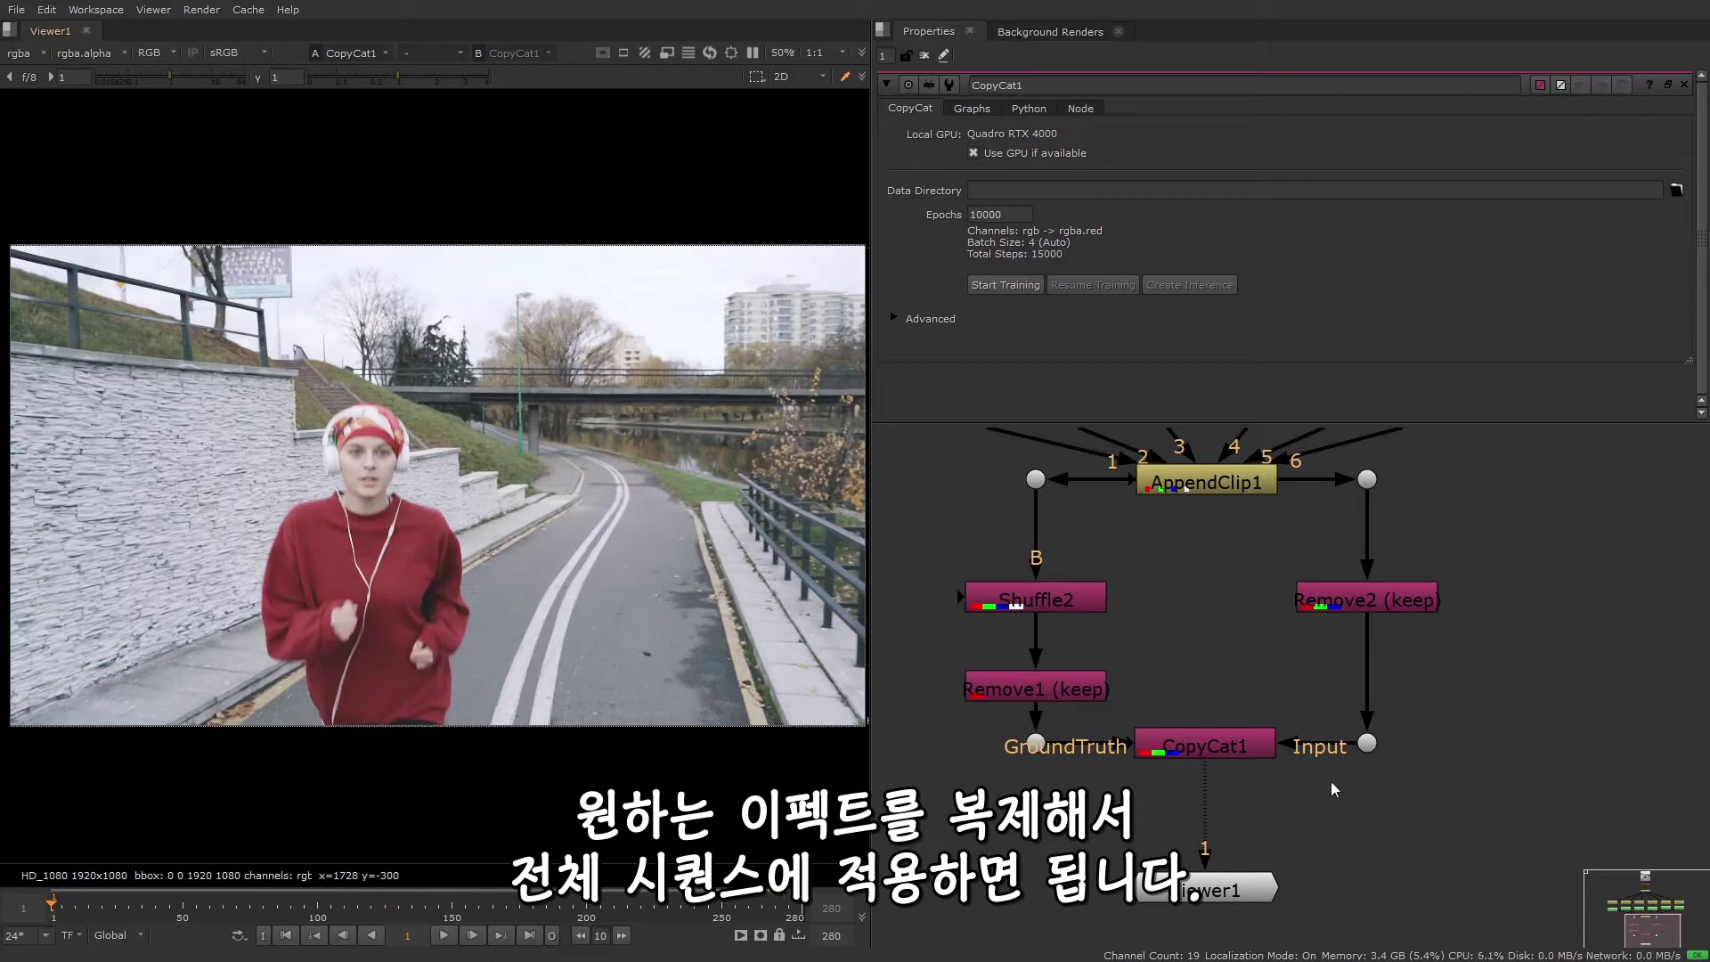
left_click(1404, 598)
key("1")
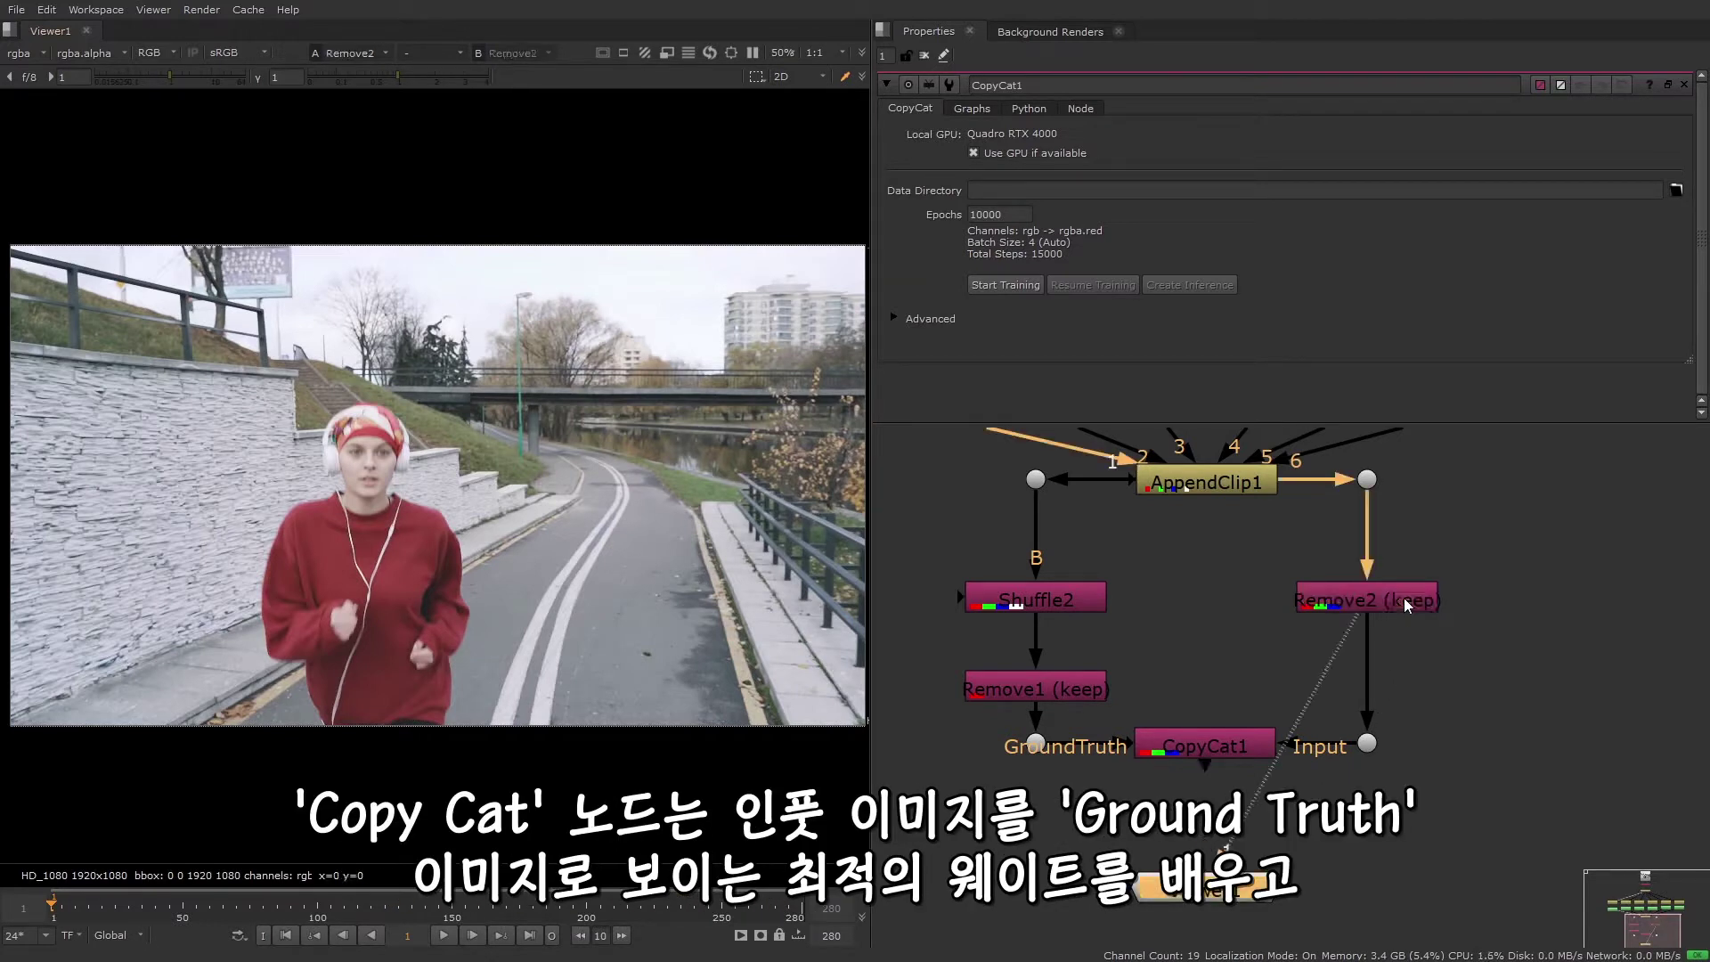
left_click(1088, 688)
key("1")
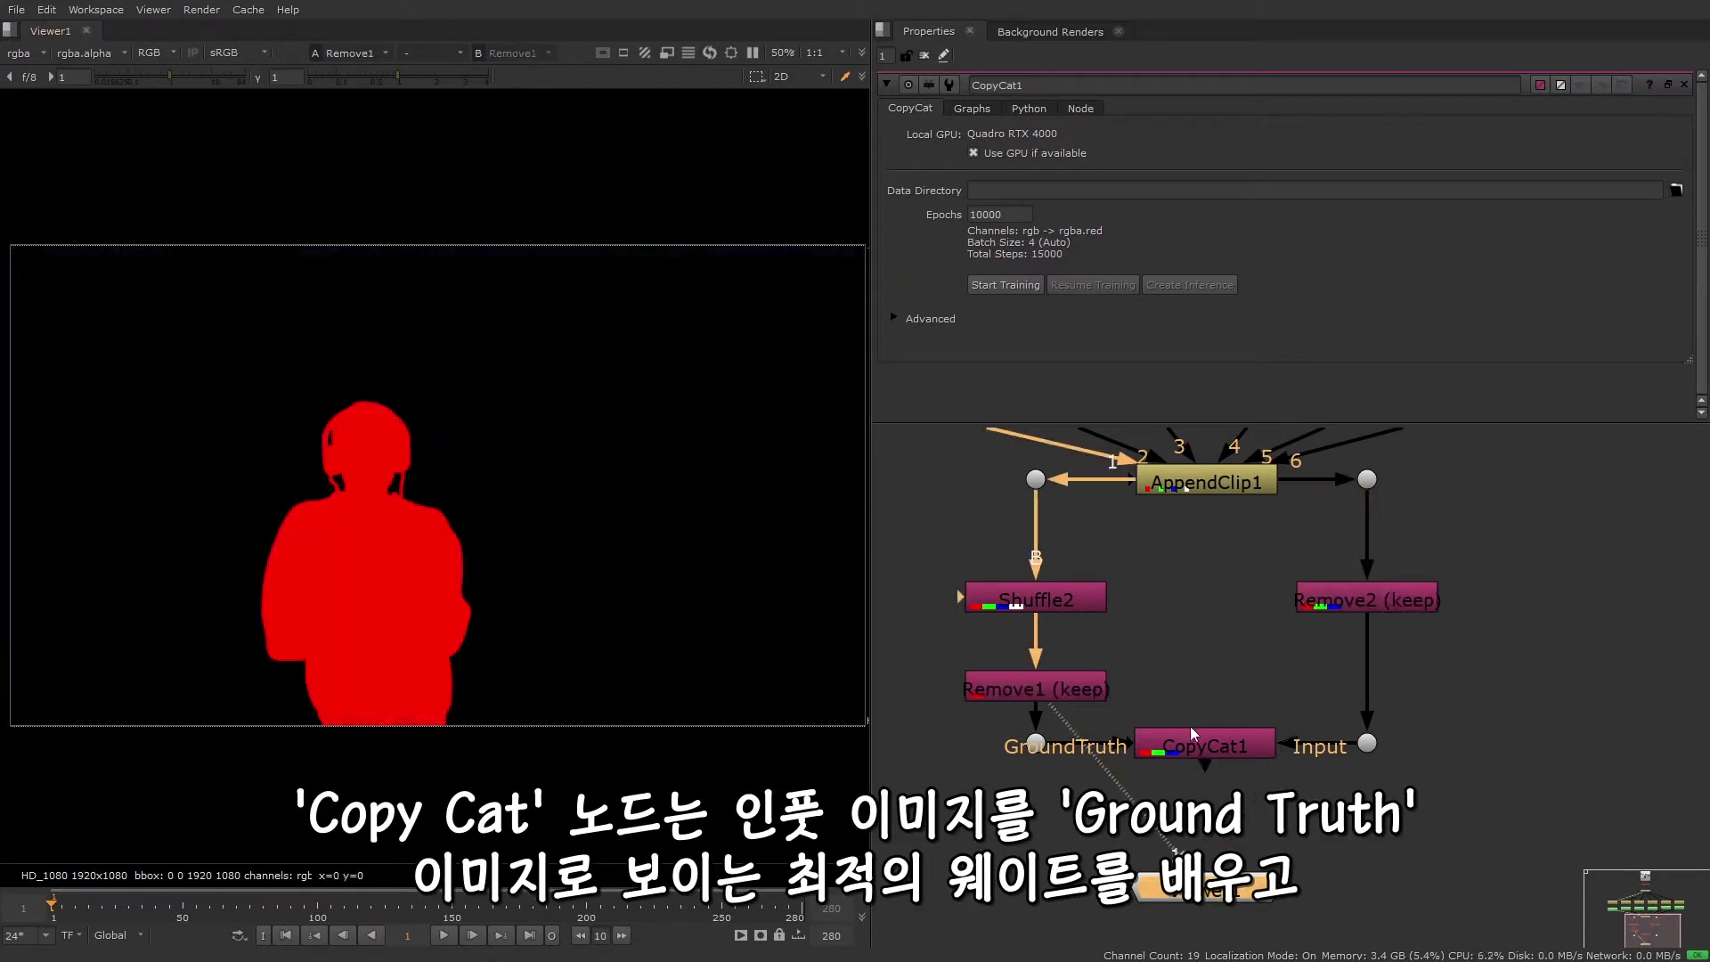
left_click(1211, 740)
key("1")
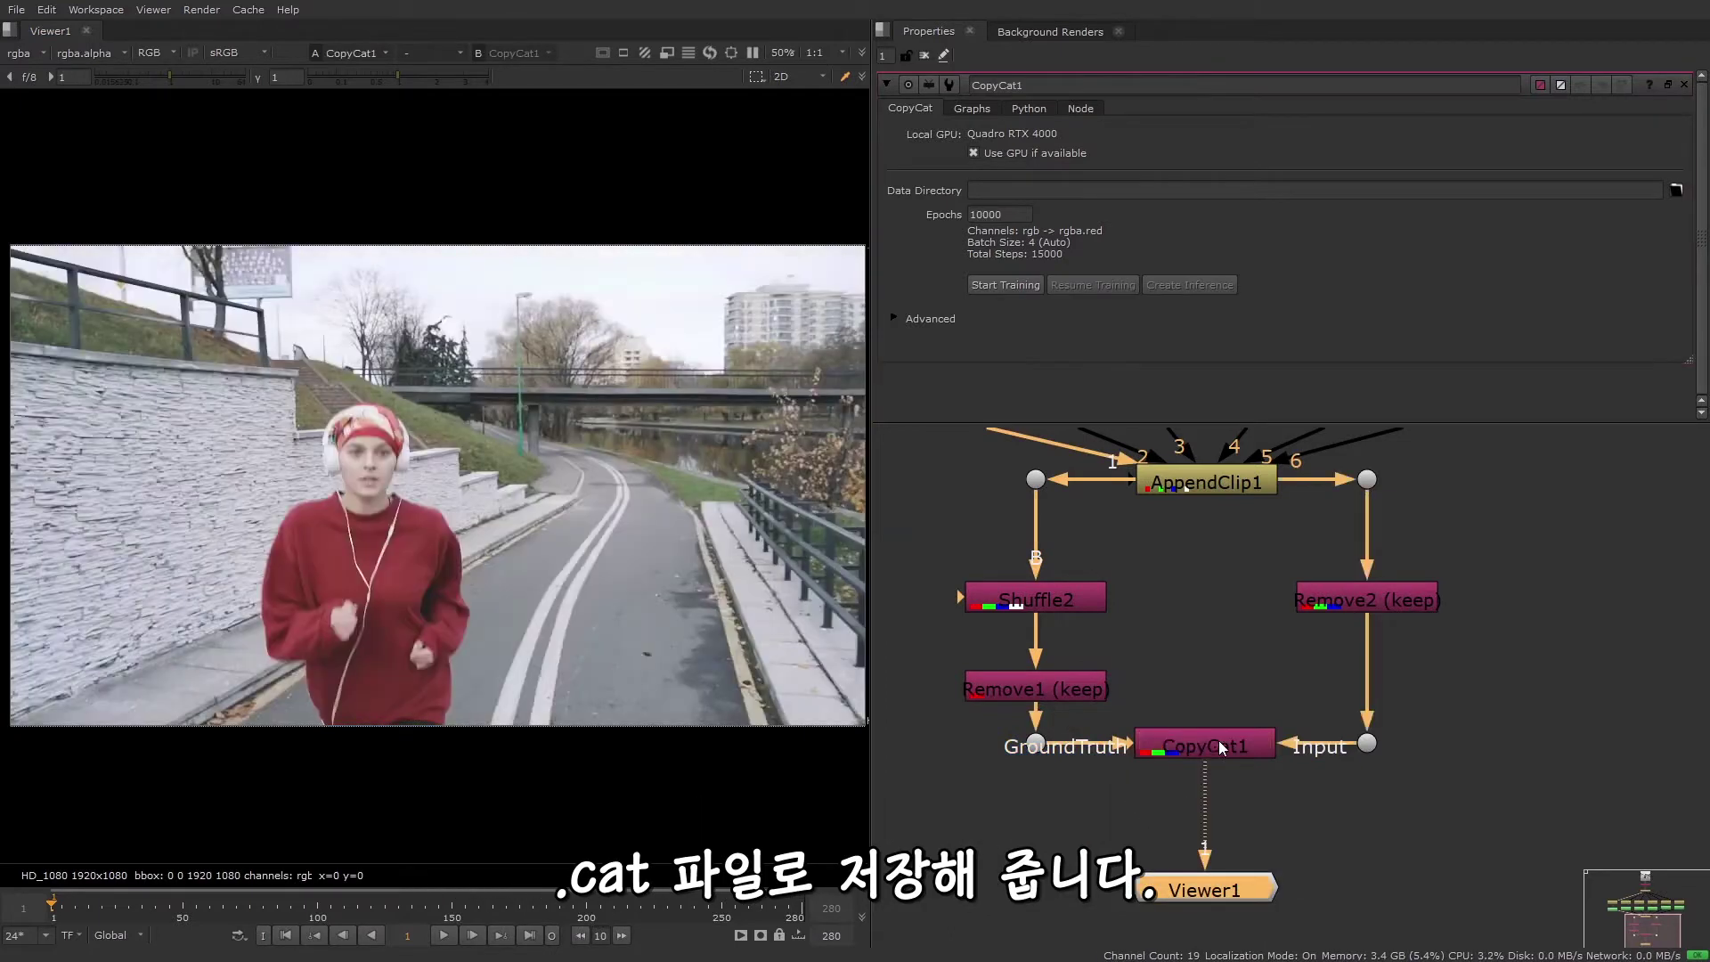
left_click(1477, 709)
scroll(1476, 709, "down", 3)
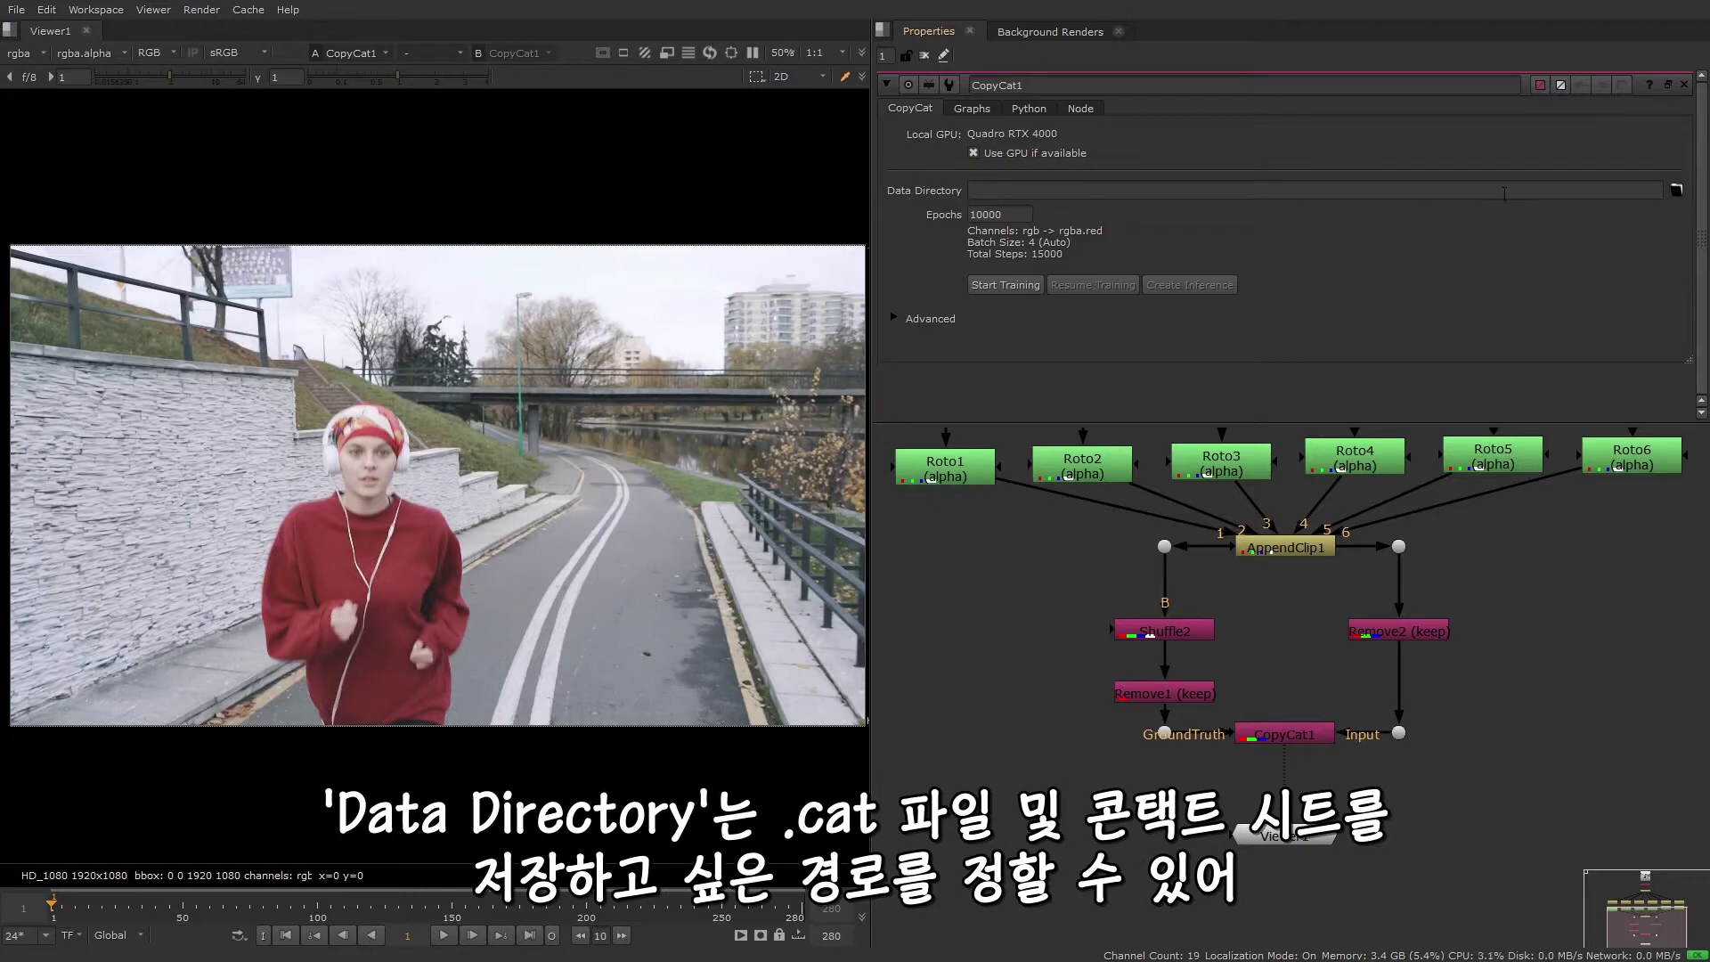
Step: Set CopyCat1's Data Directory to a new folder named 'training' inside the copycat folder
left_click(1672, 192)
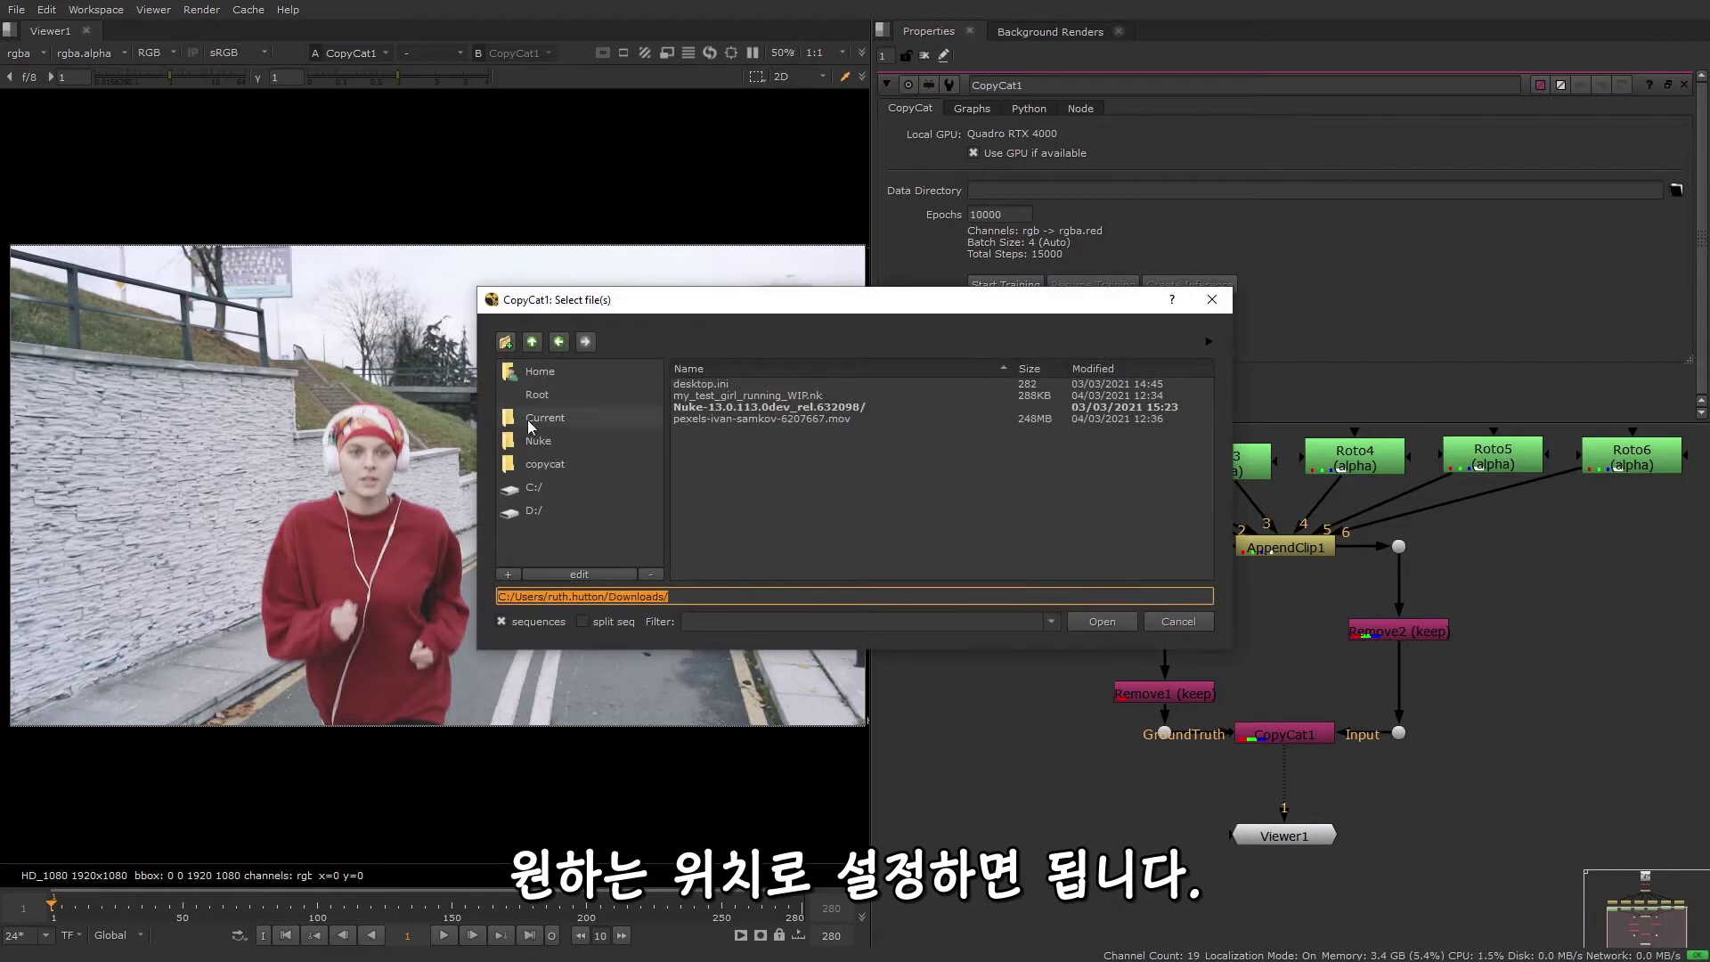
left_click(544, 463)
left_click(505, 342)
type("training")
key("Return")
left_click(1124, 624)
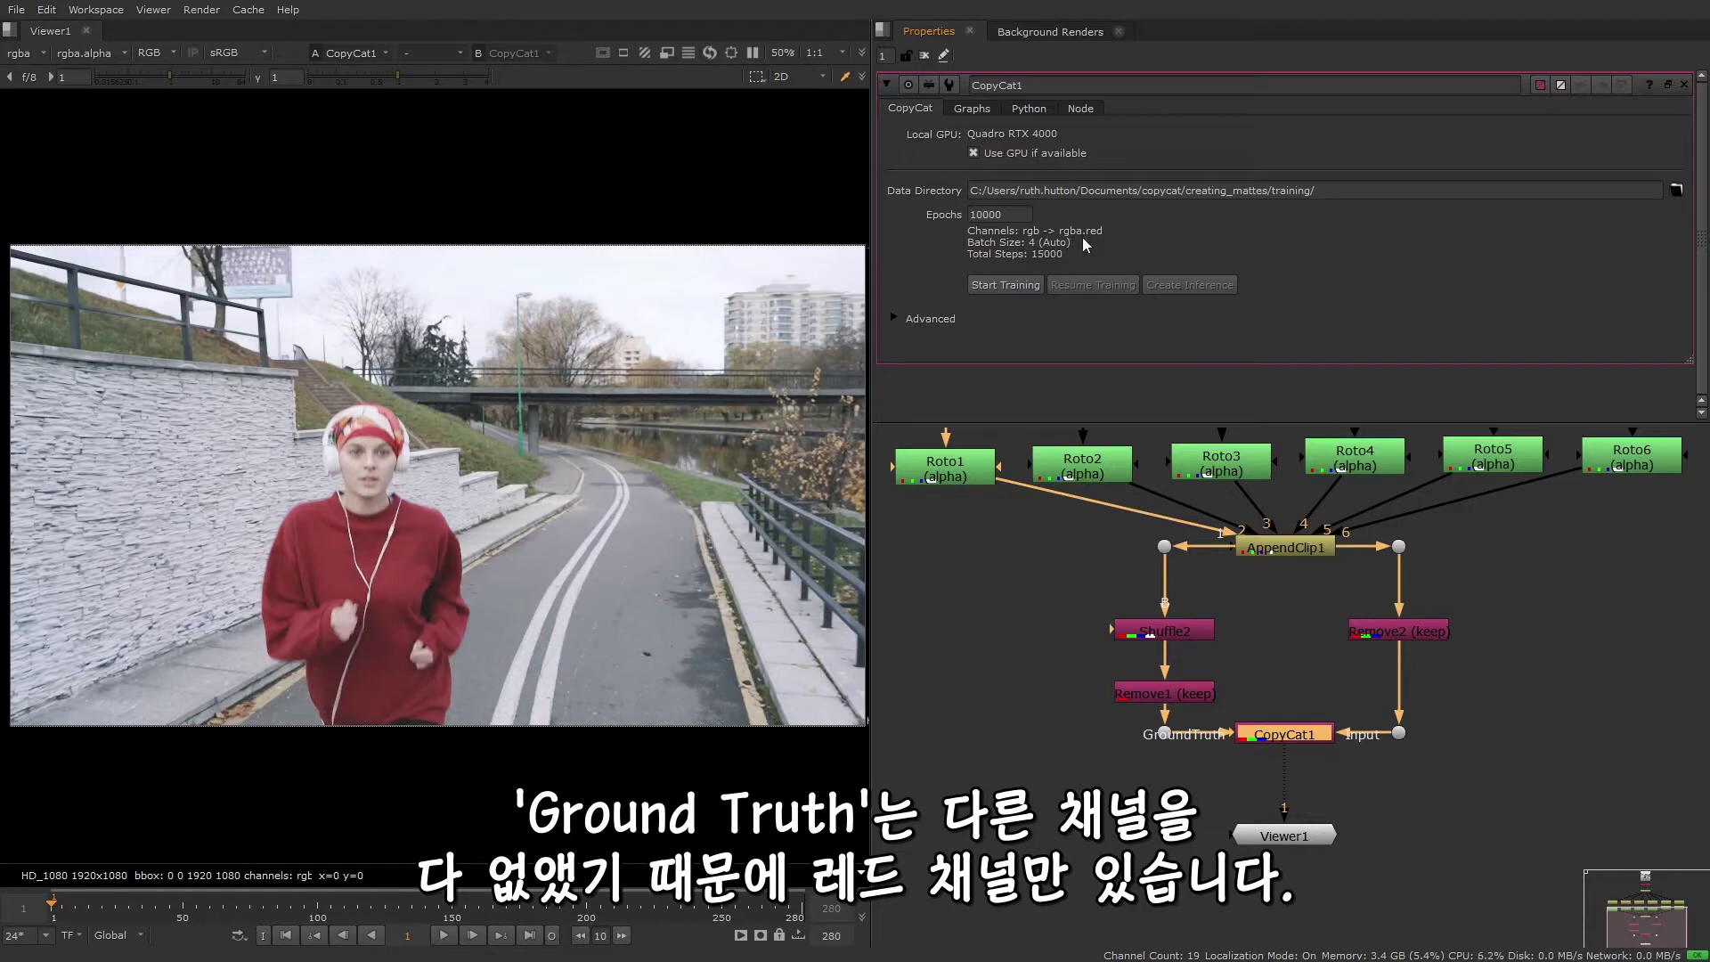
Step: Deselect and reselect CopyCat1 to bring up its Properties panel
left_click(1208, 704)
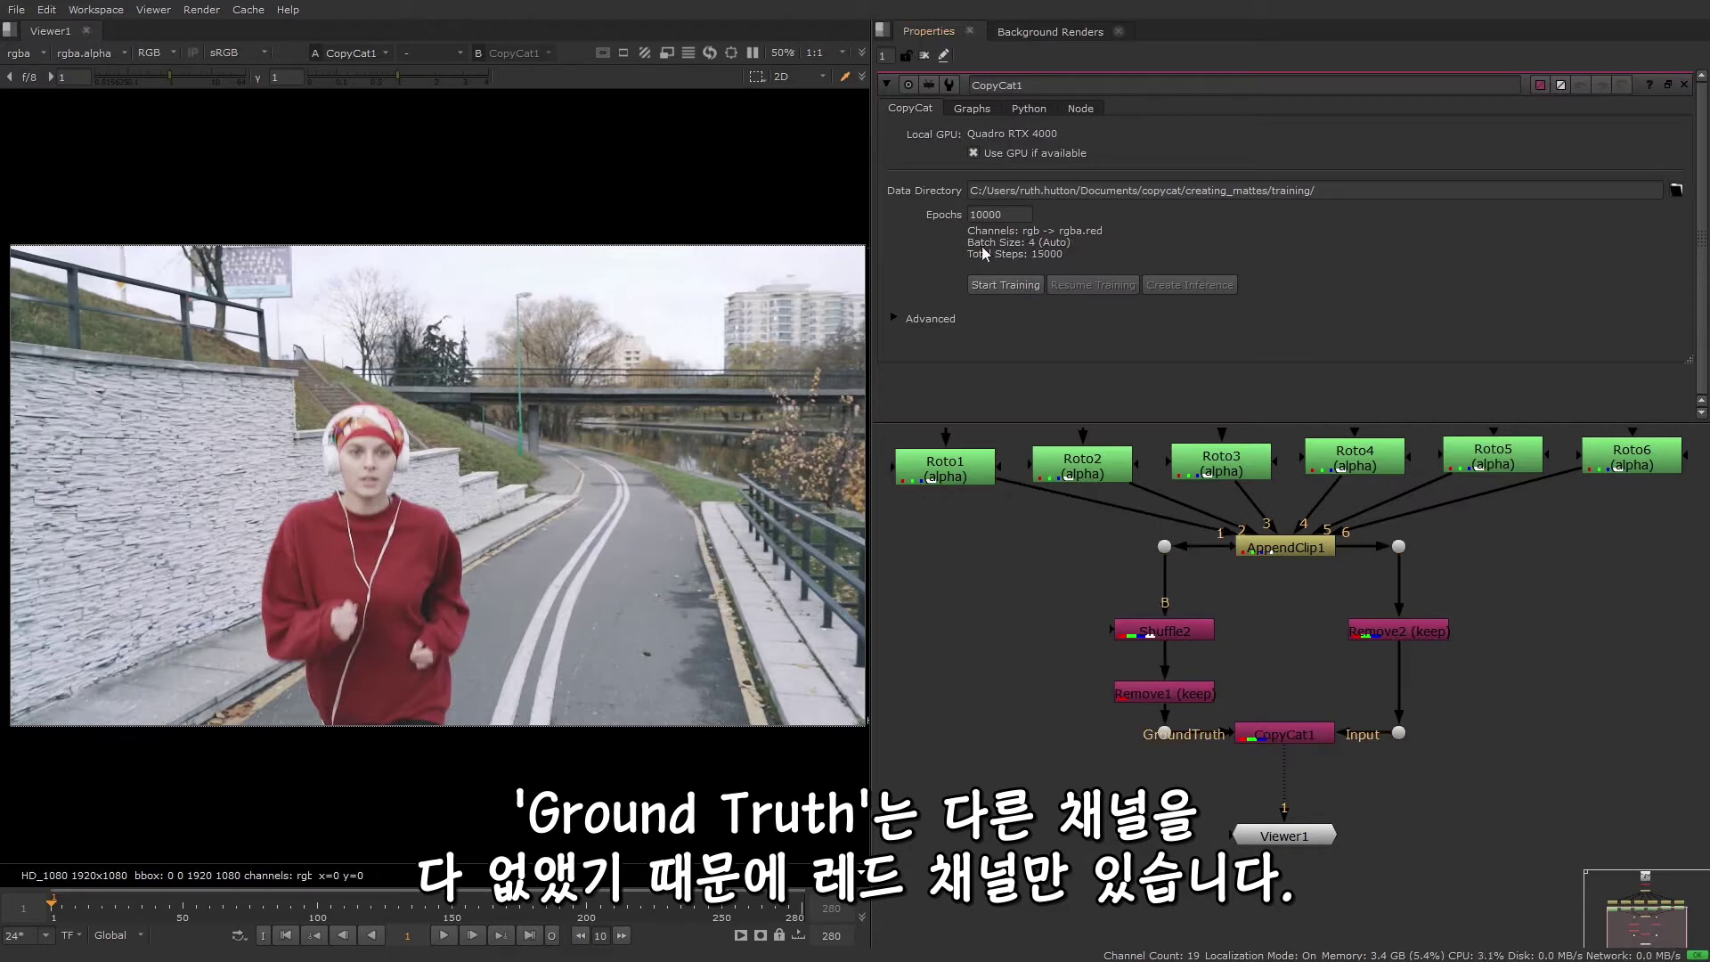
left_click(933, 249)
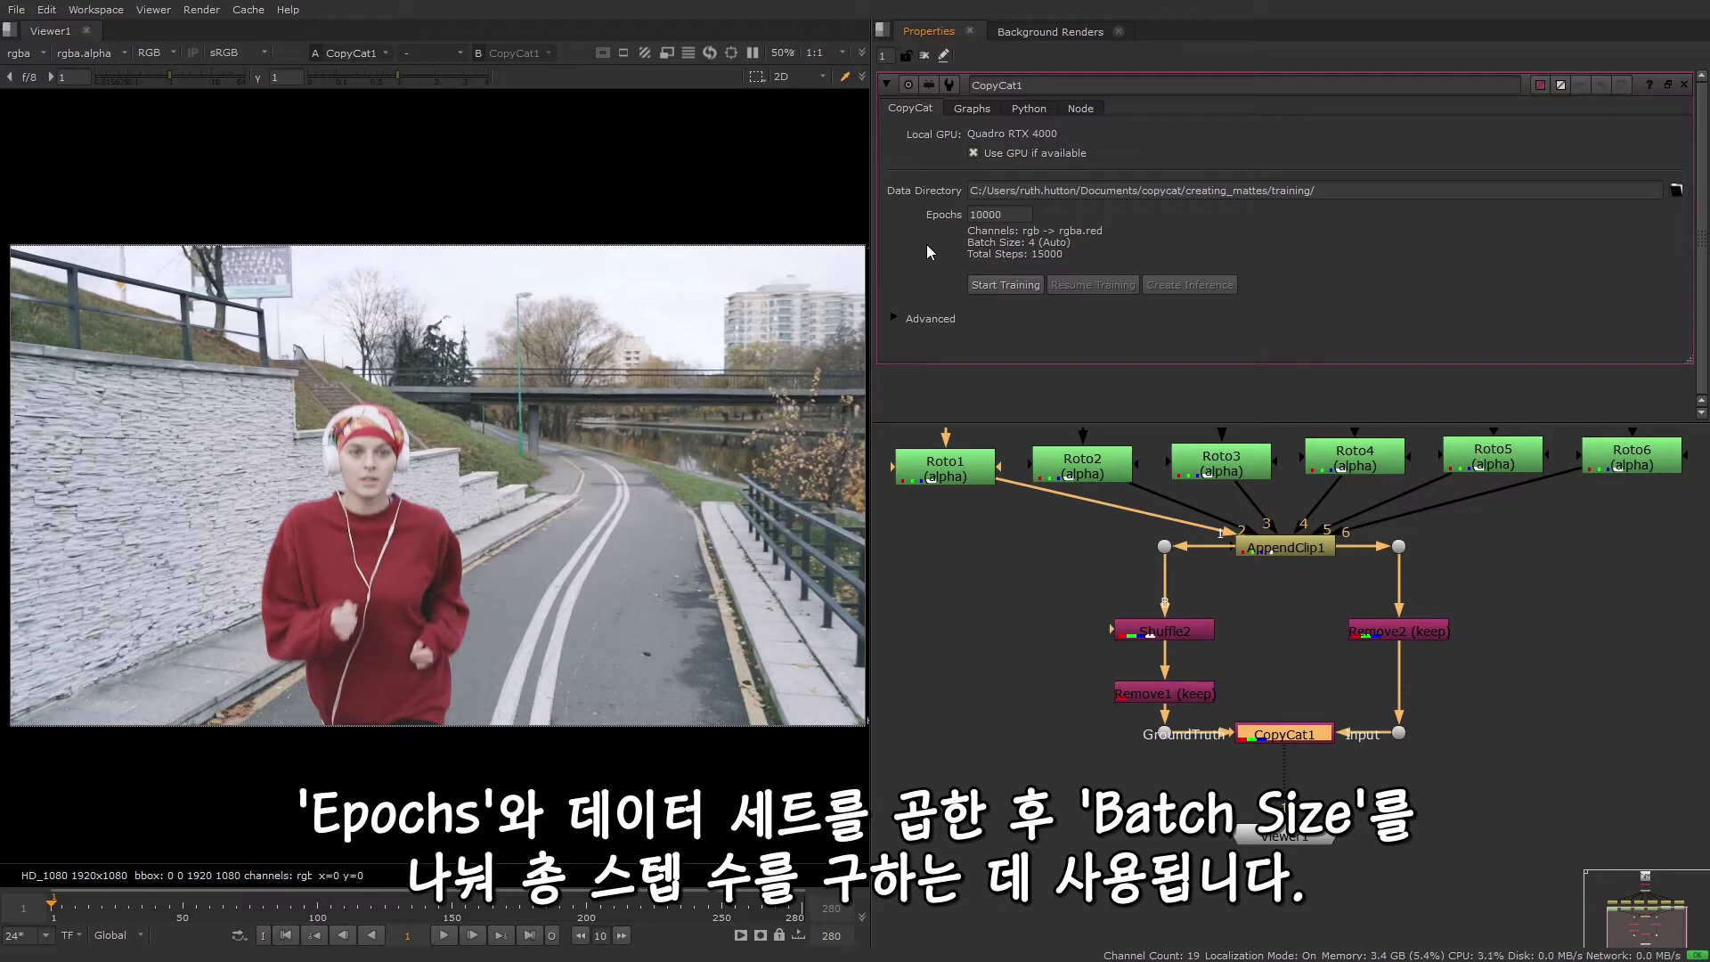
left_click(894, 318)
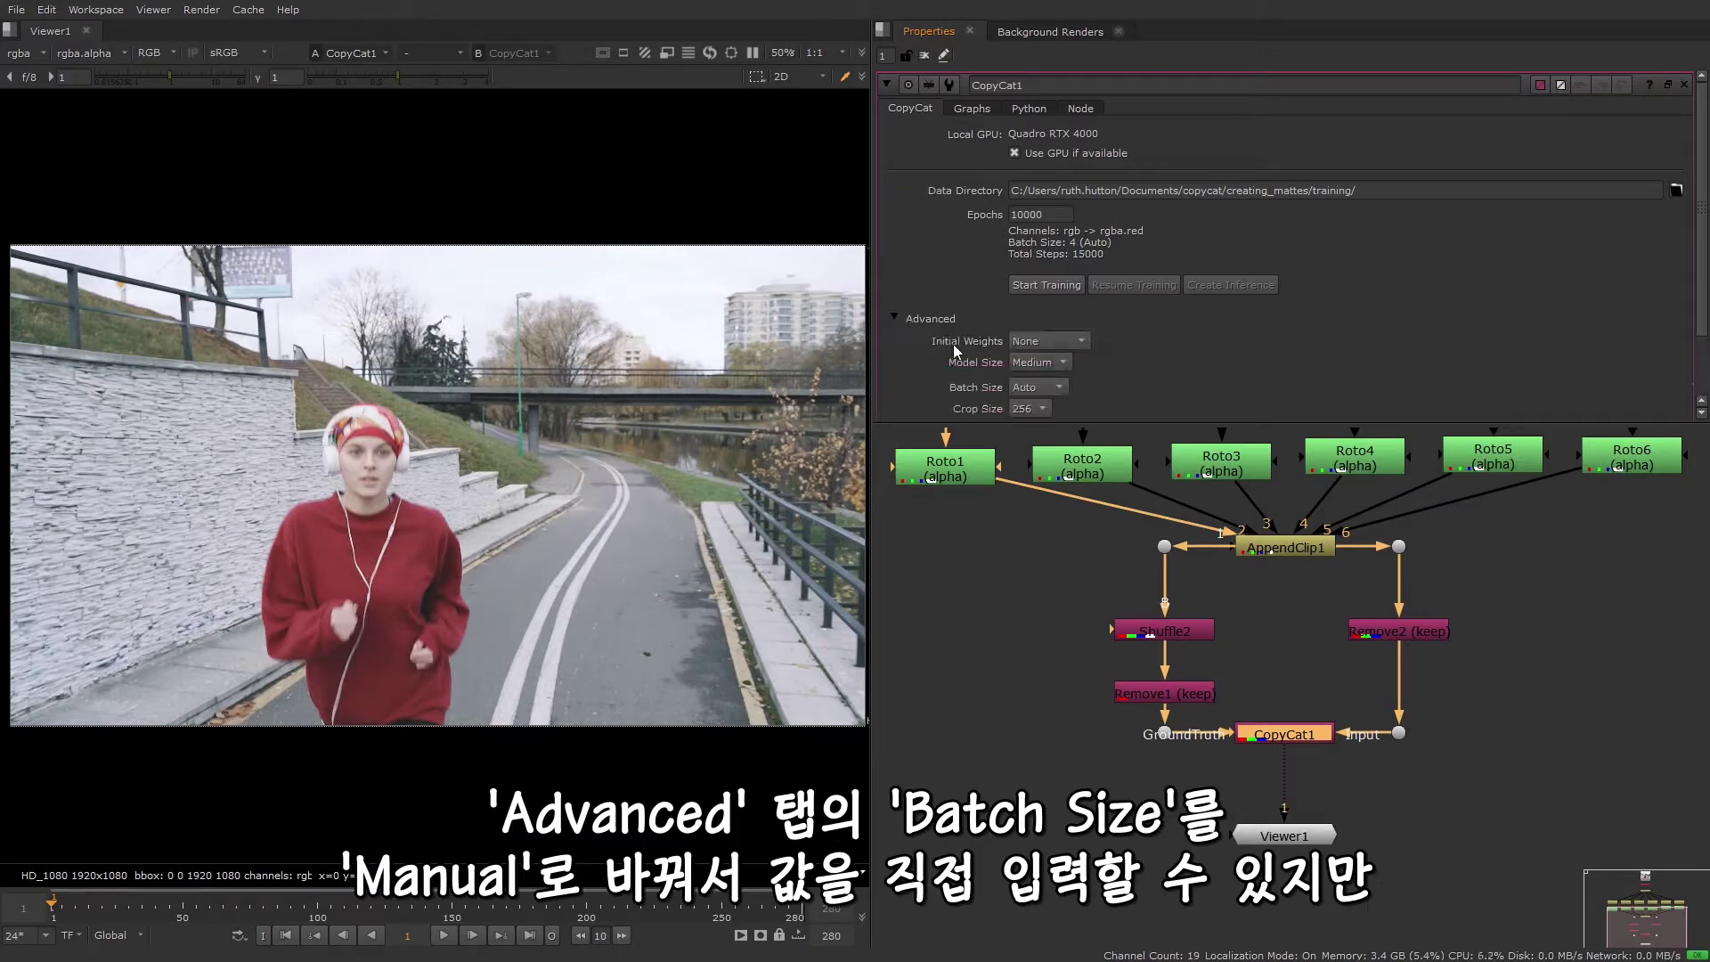
scroll(1051, 394, "down", 2)
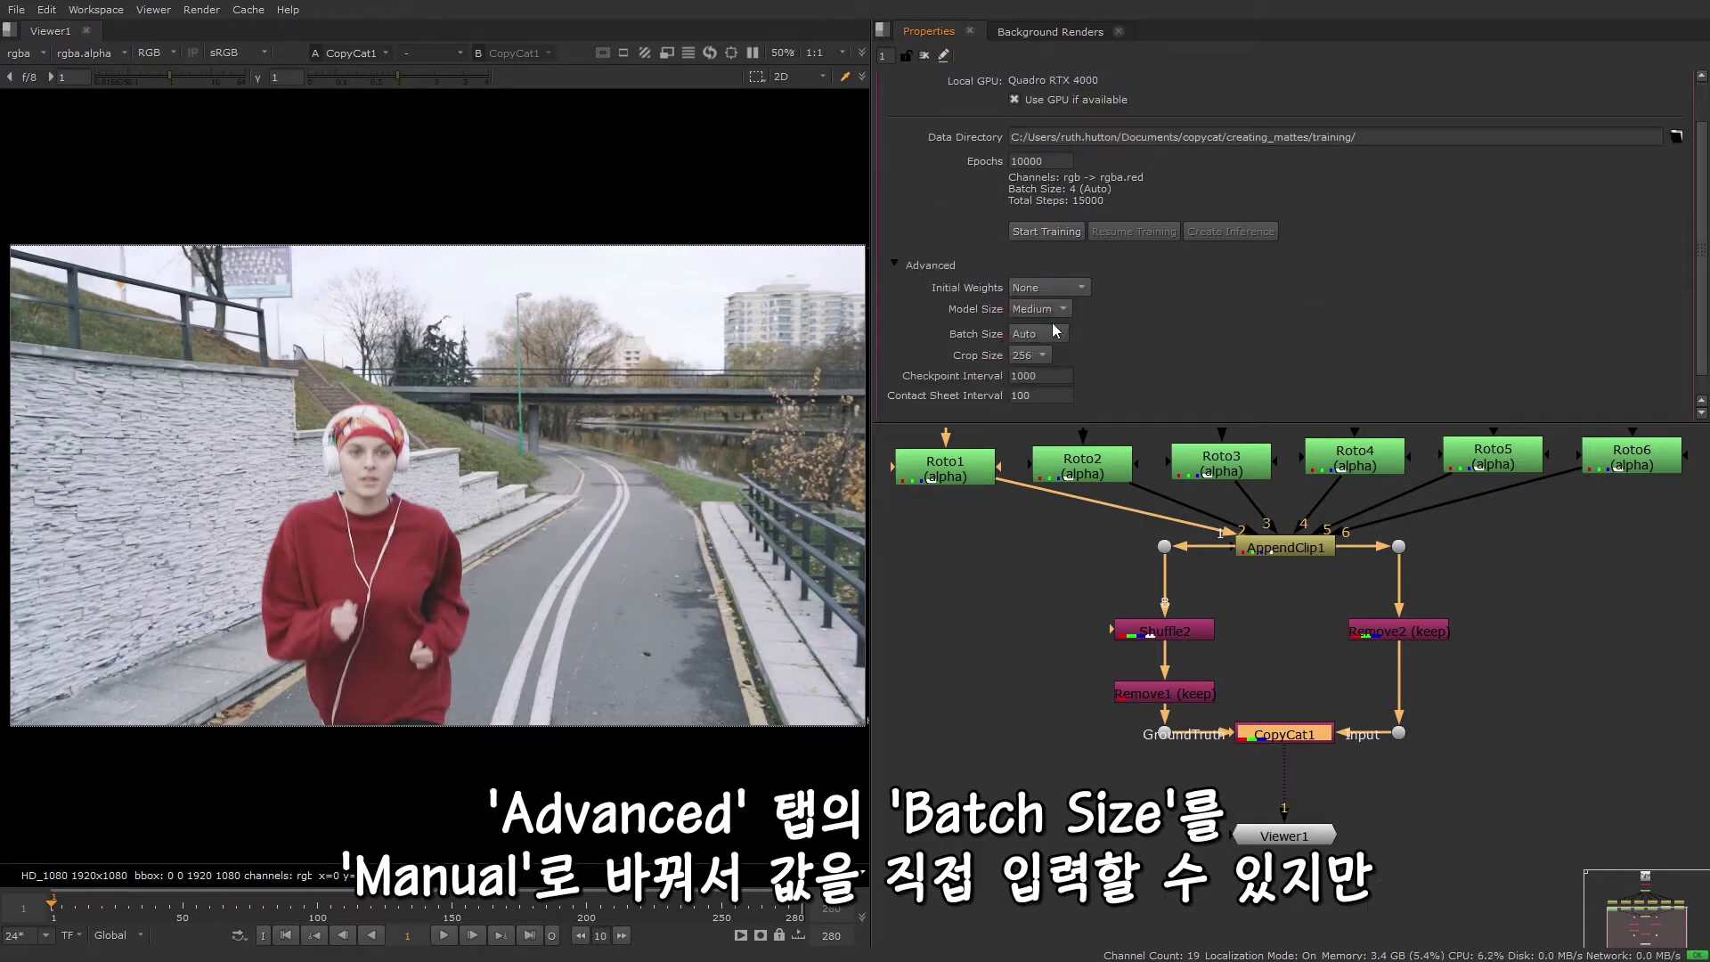
left_click(1054, 333)
left_click(1066, 348)
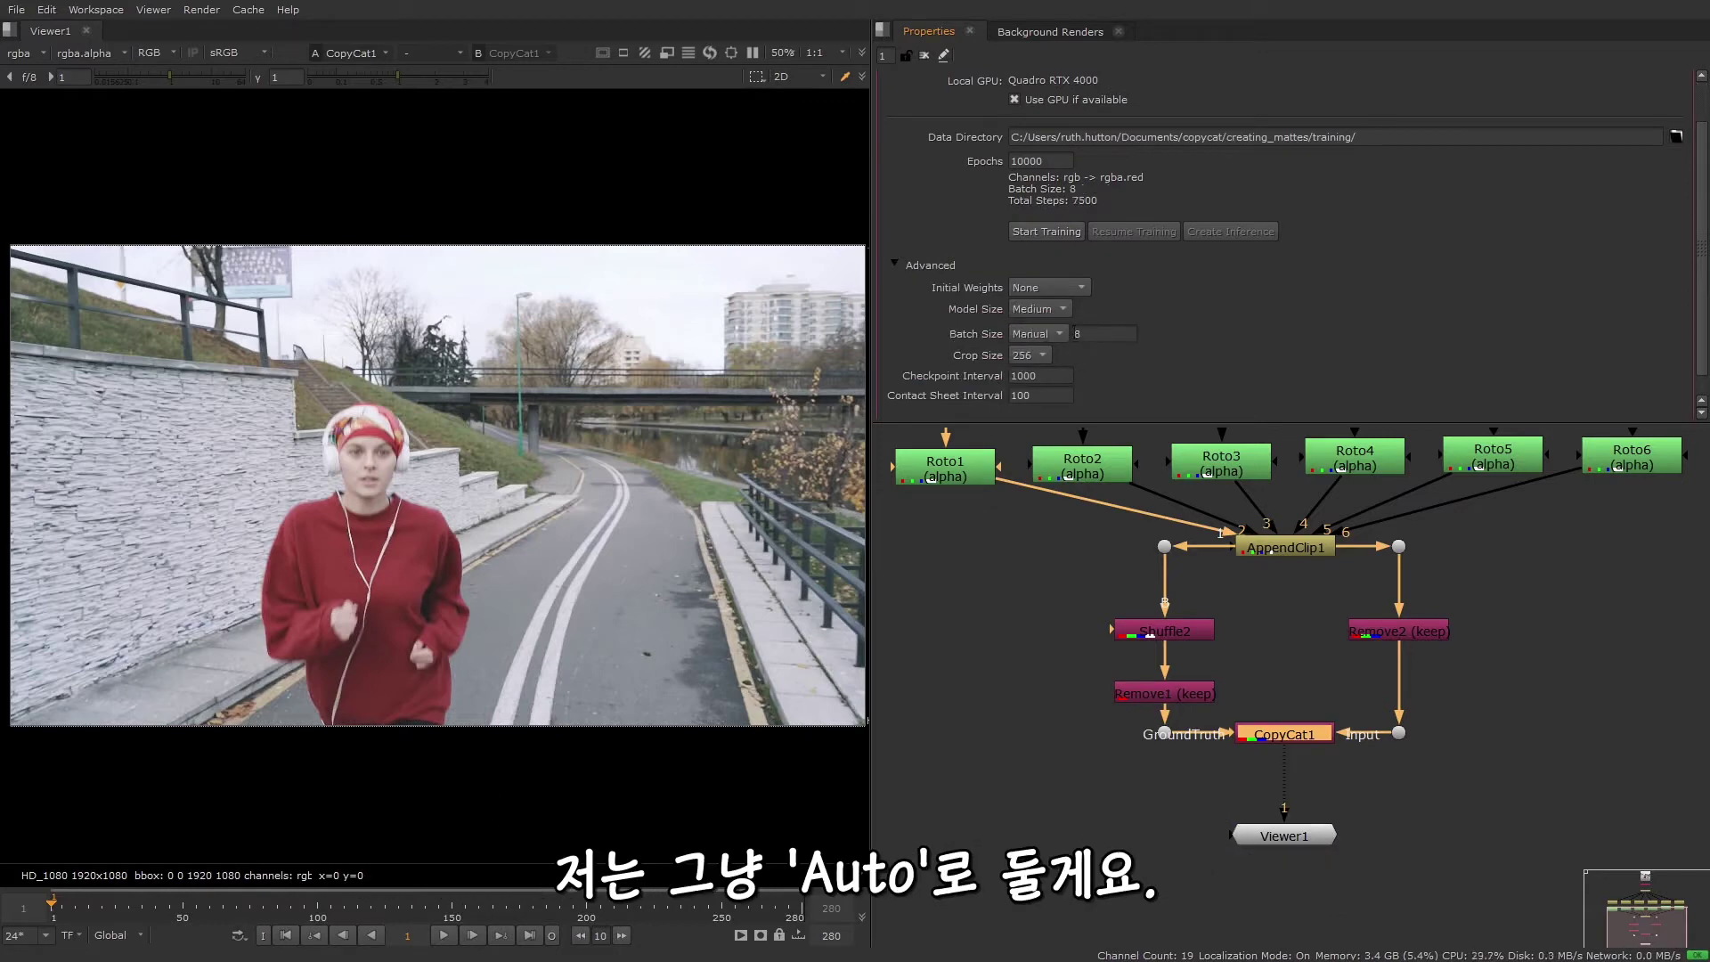
left_click(1056, 317)
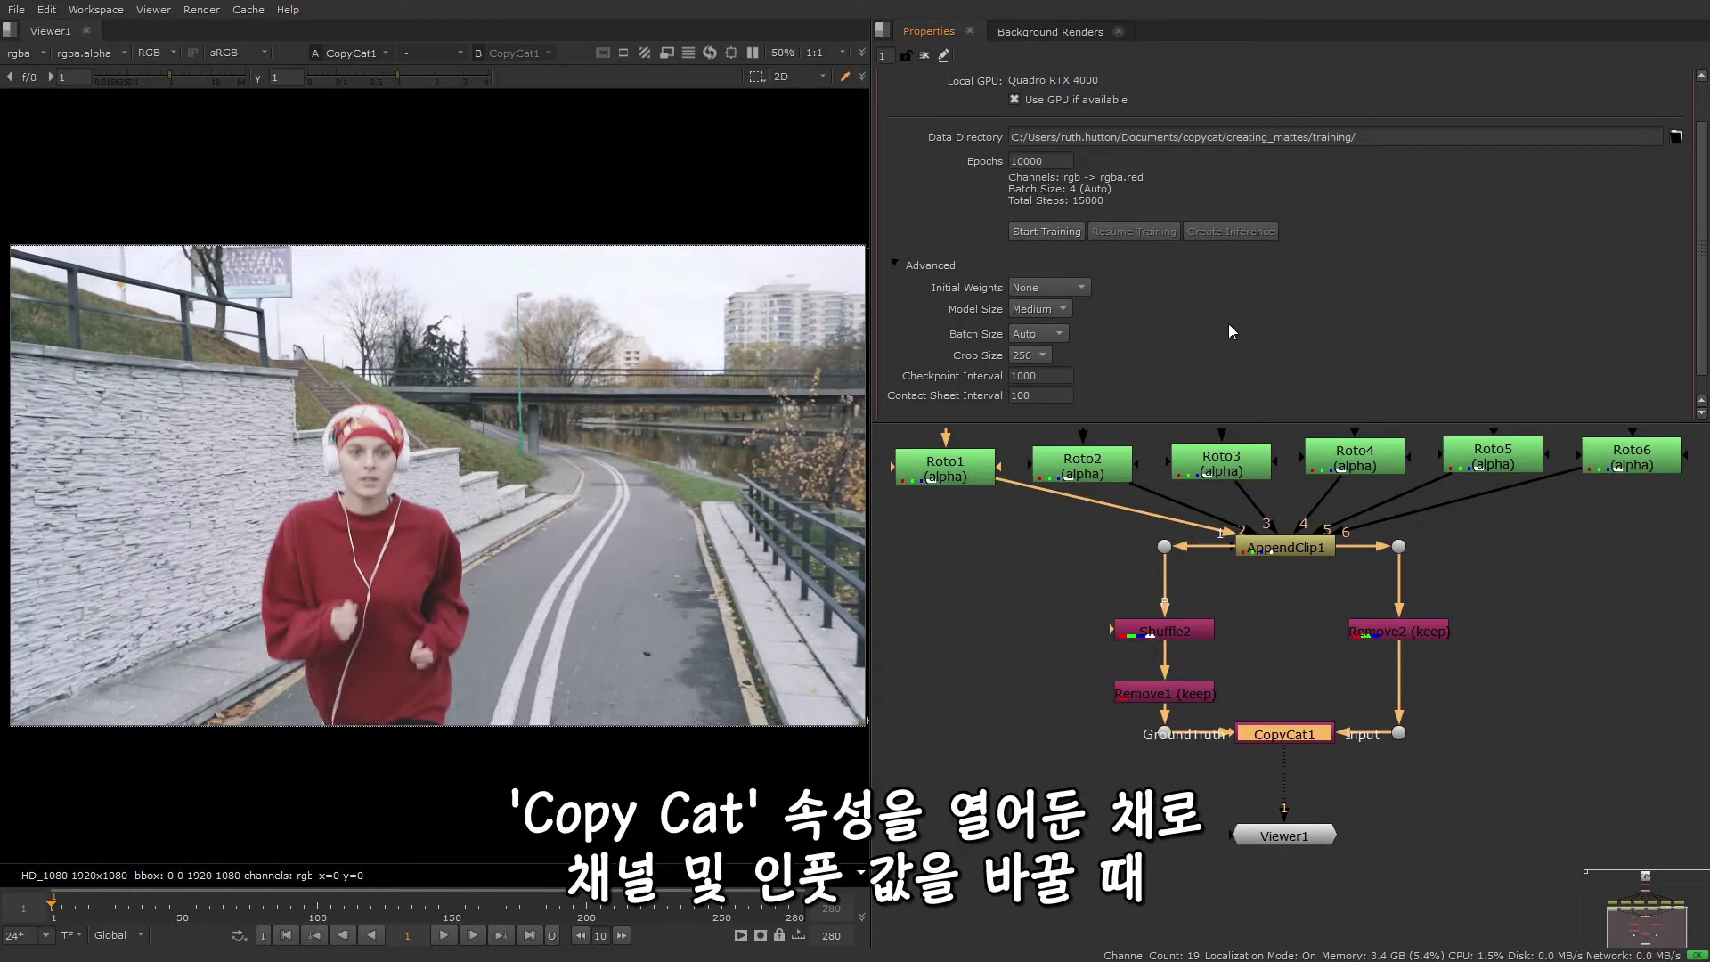
scroll(1227, 331, "up", 2)
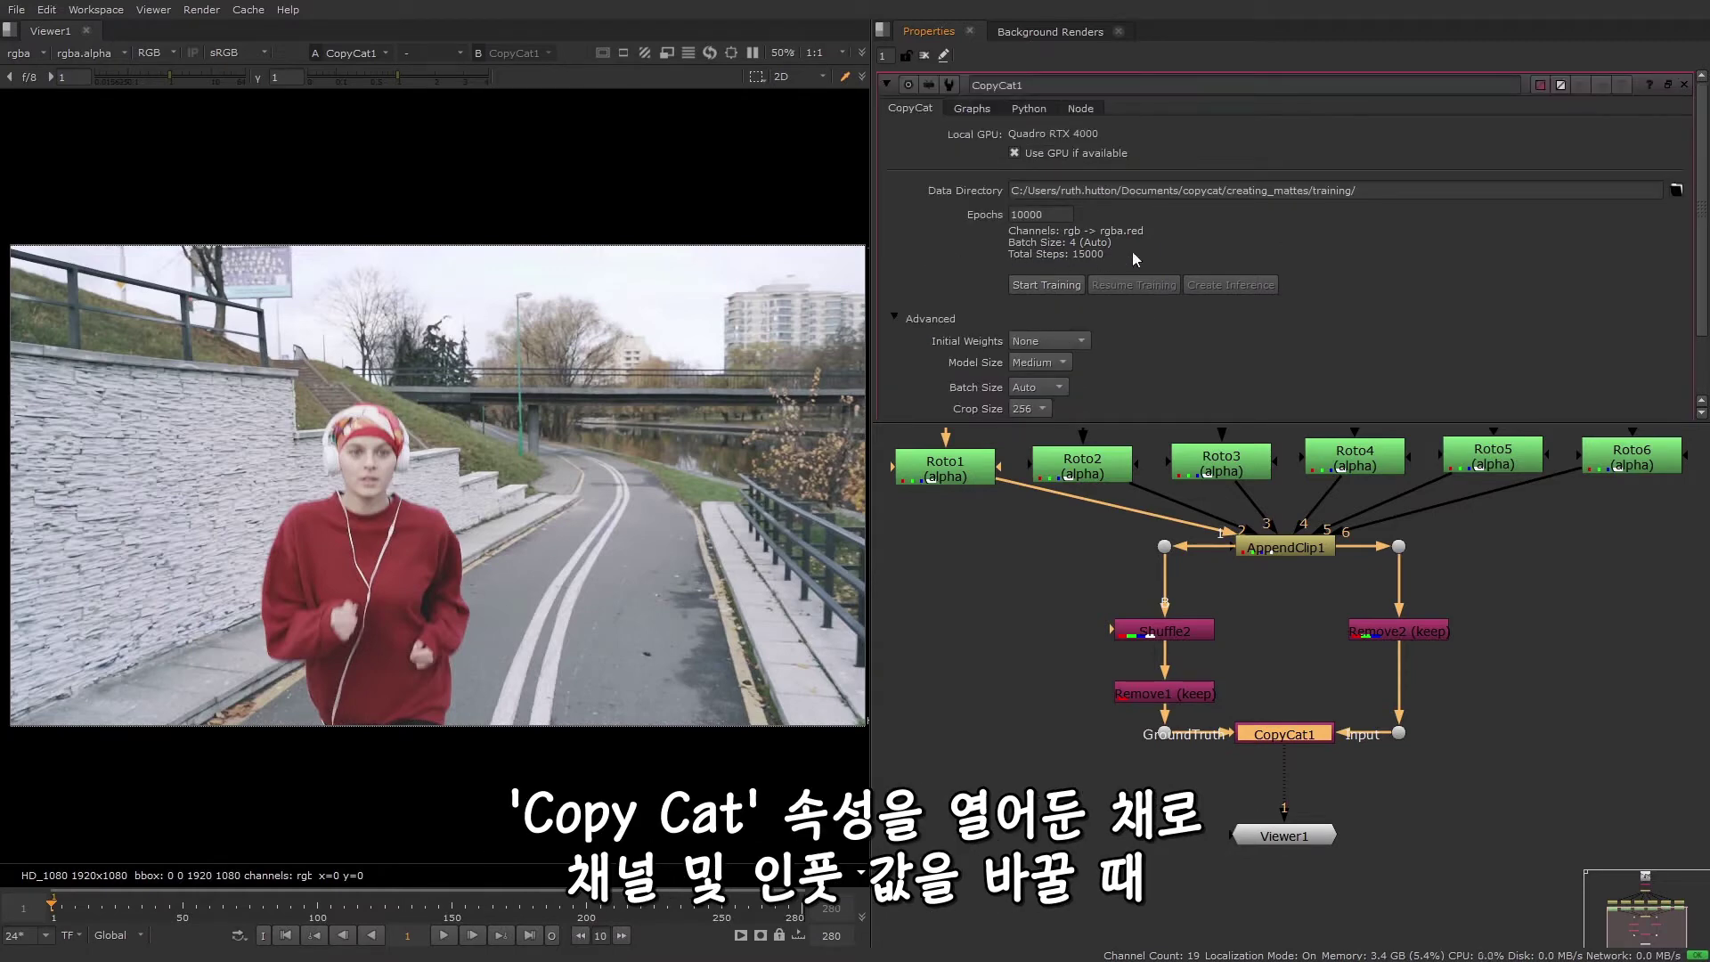
left_click(1683, 85)
double_click(1306, 736)
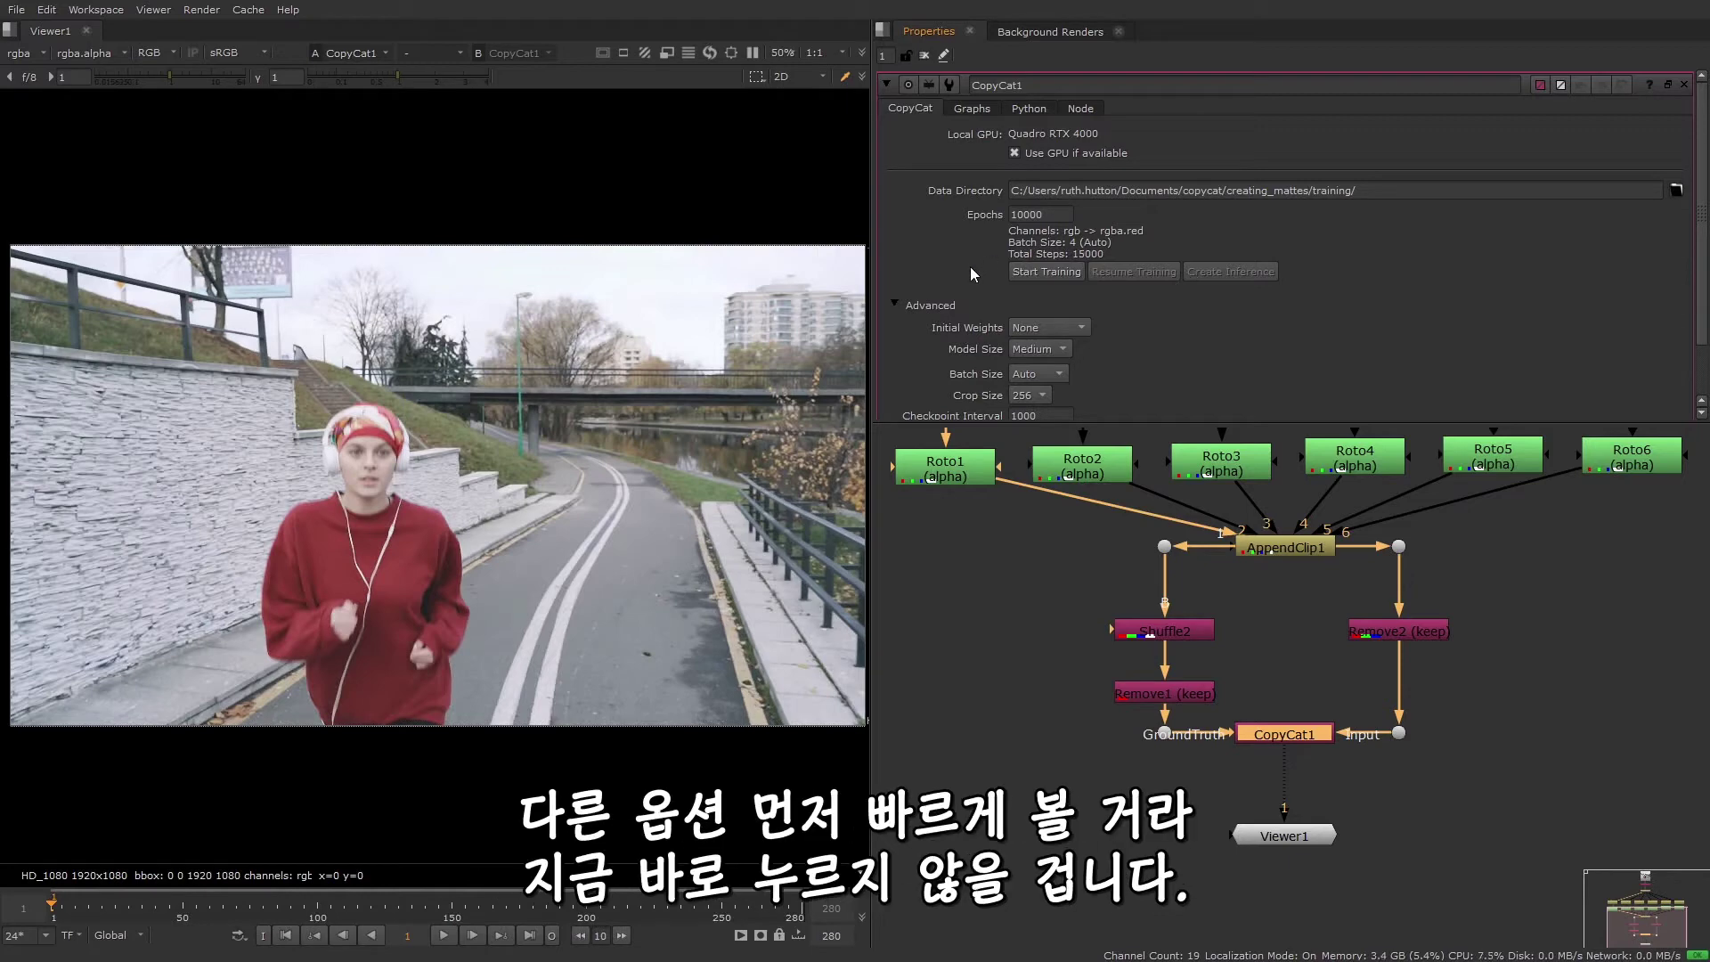
scroll(1384, 338, "down", 2)
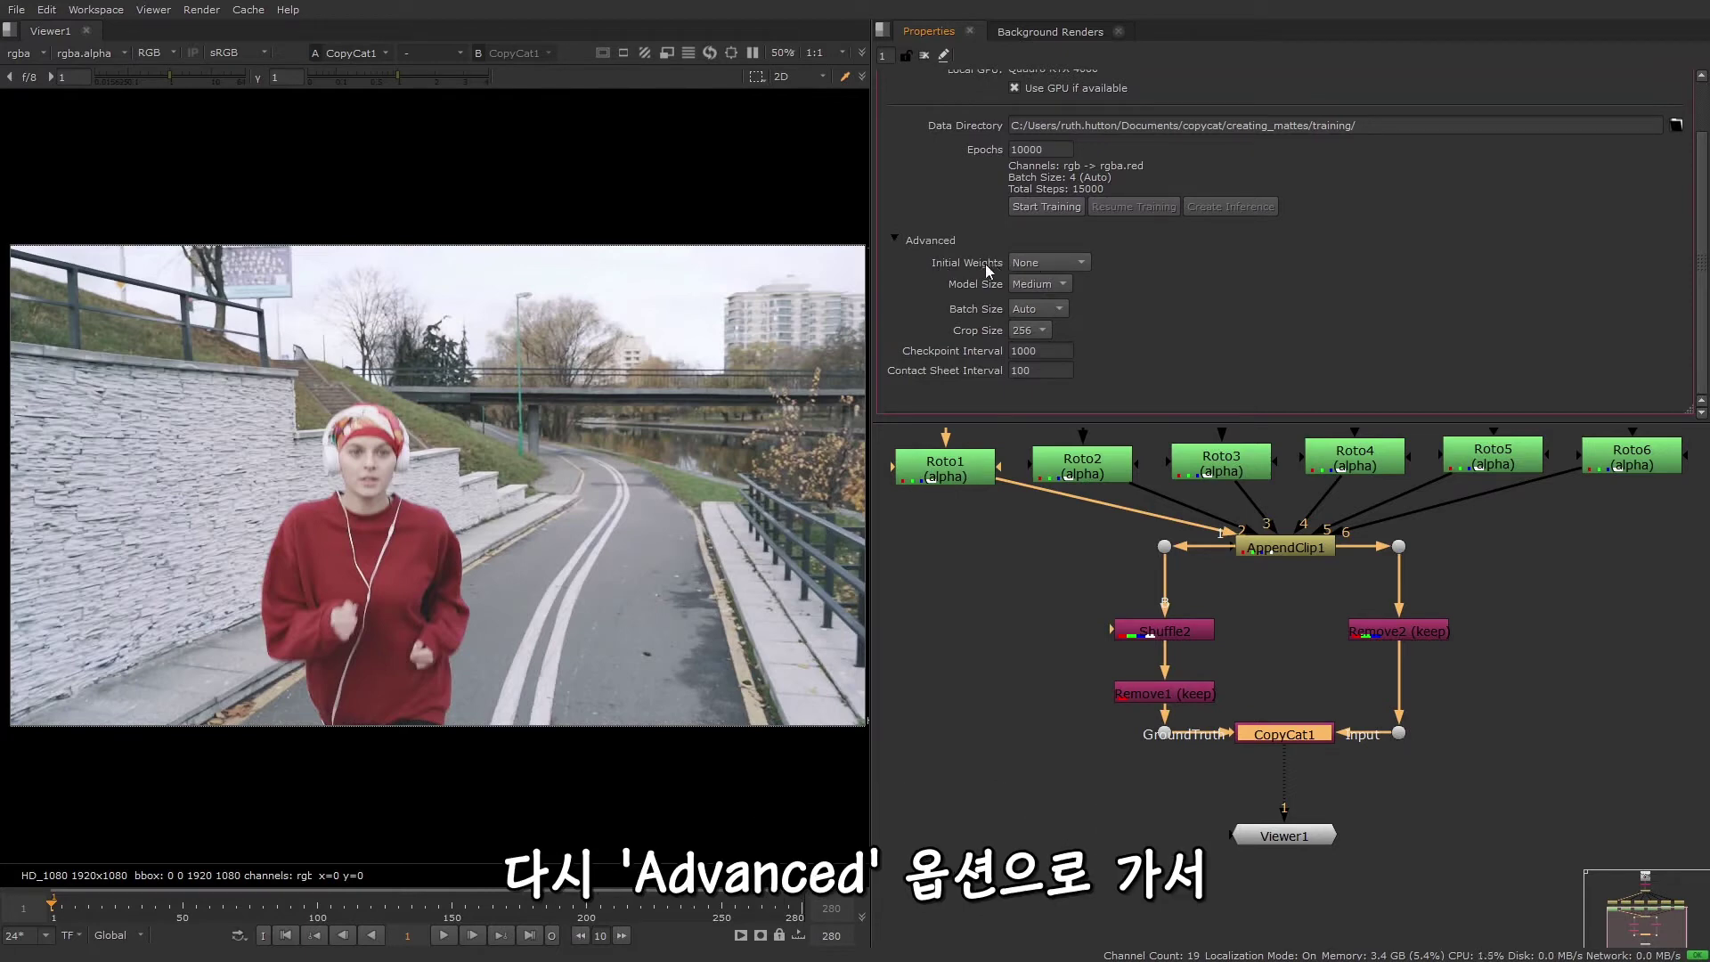
left_click(1082, 263)
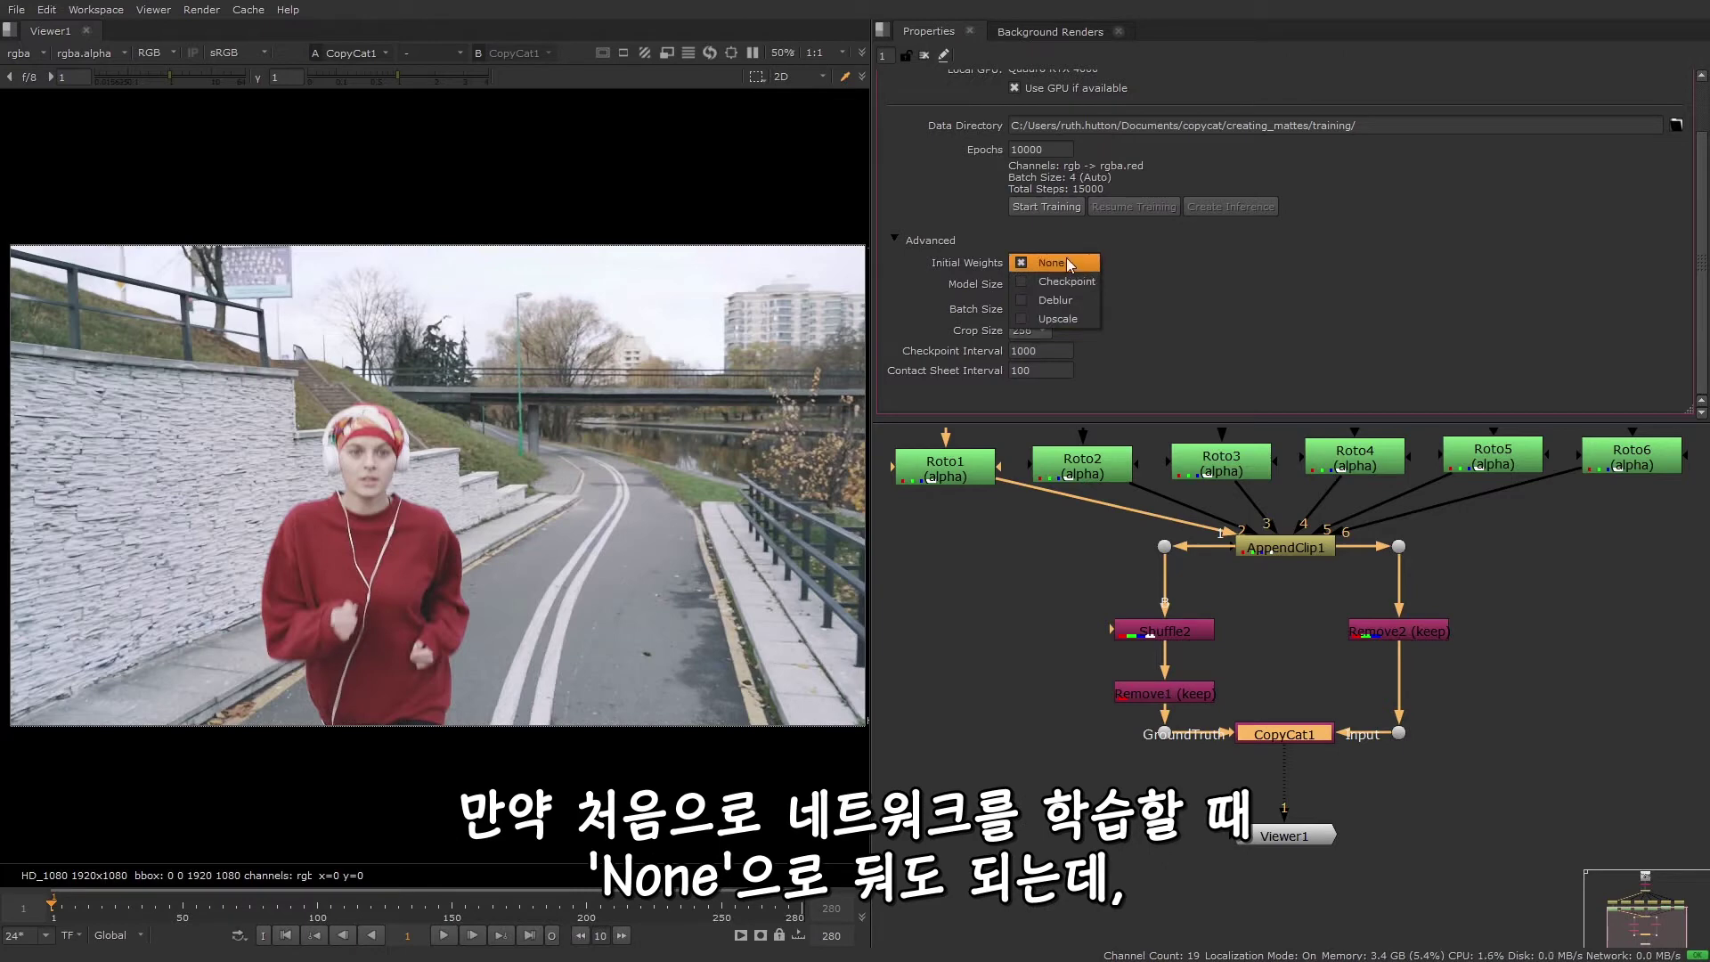
left_click(1076, 265)
left_click(1076, 264)
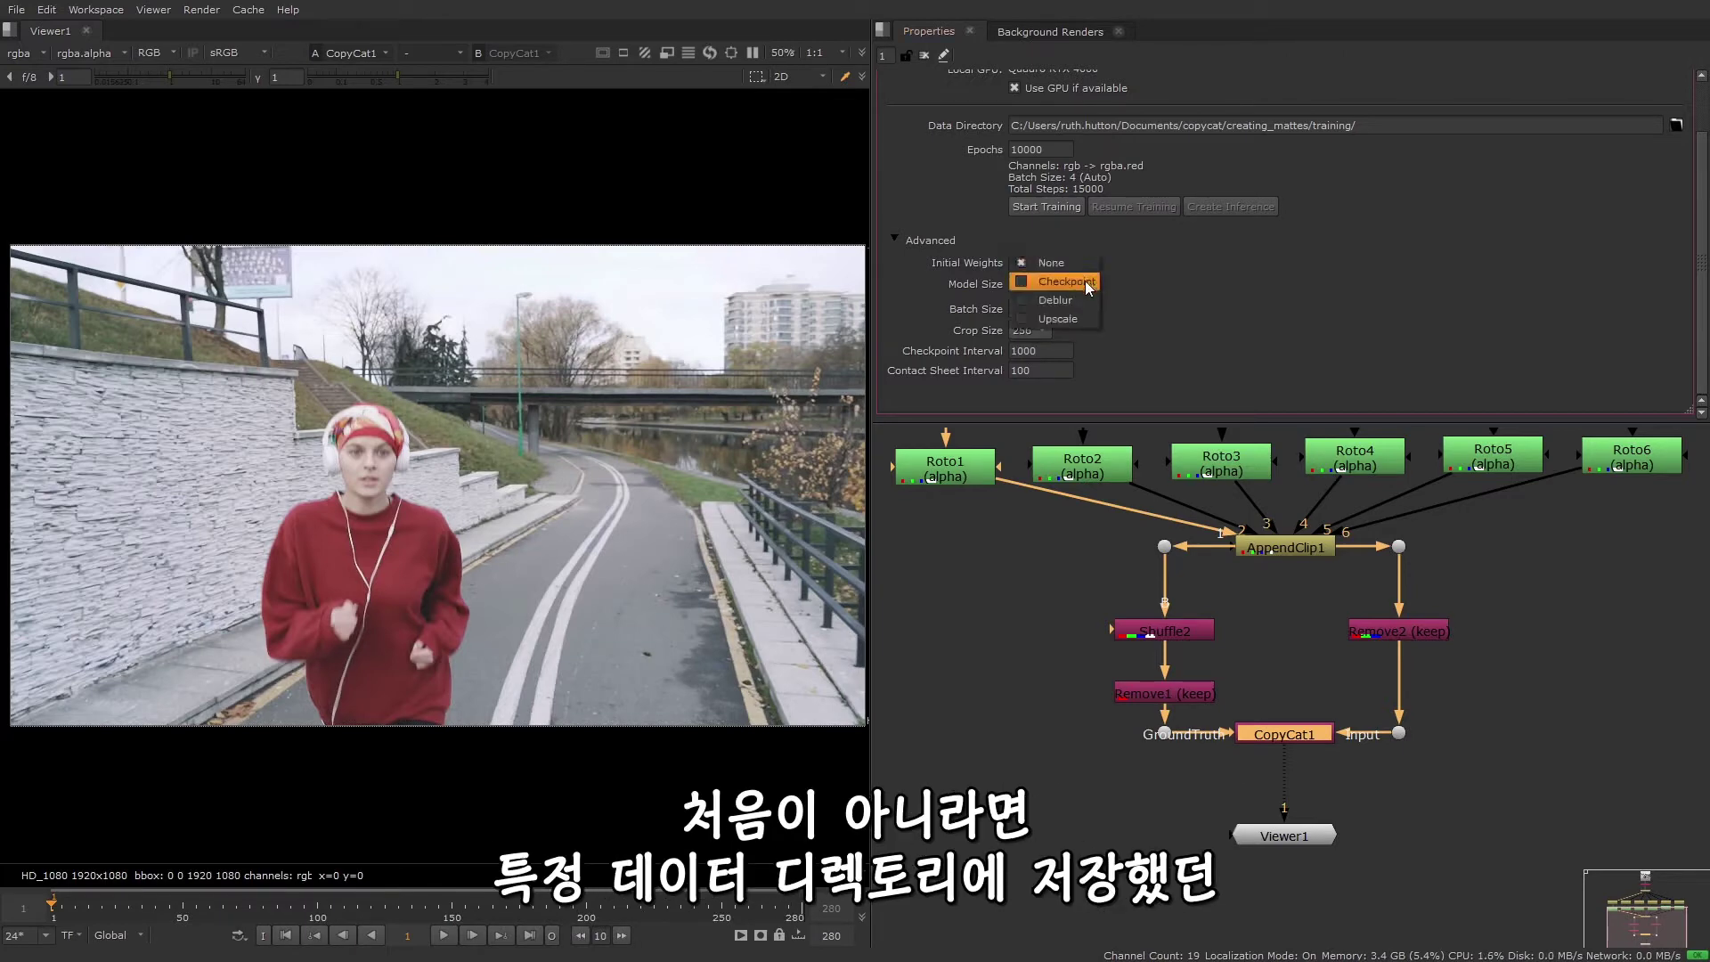
left_click(1079, 284)
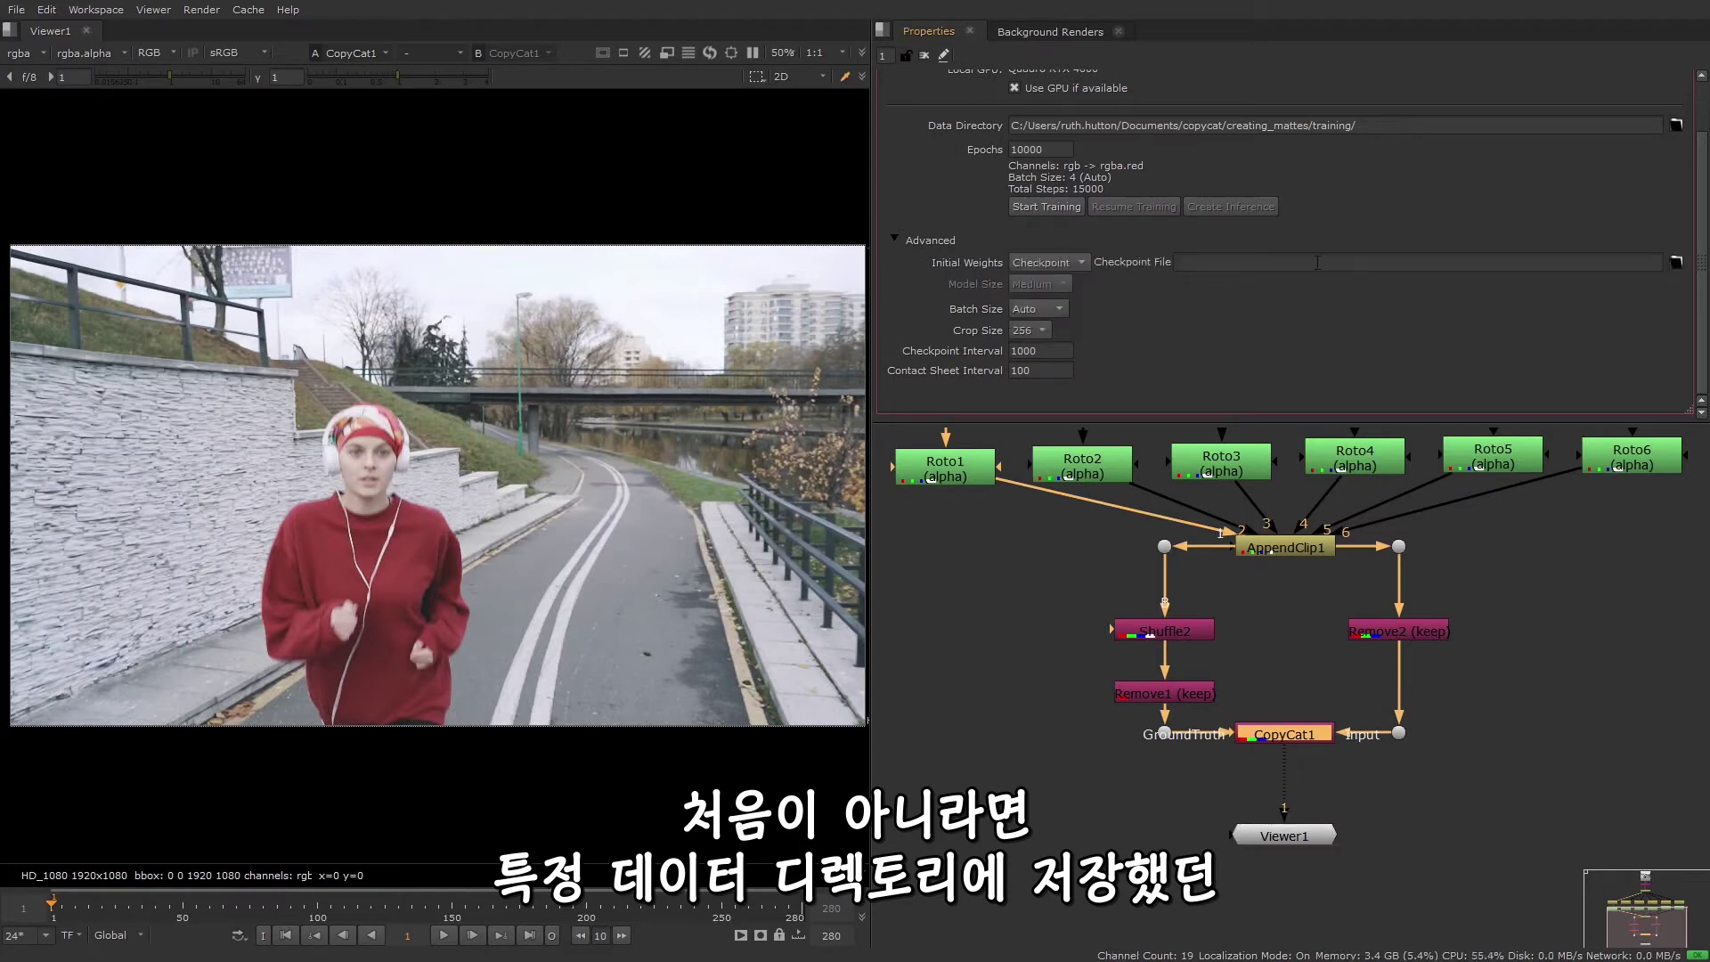
left_click(1076, 261)
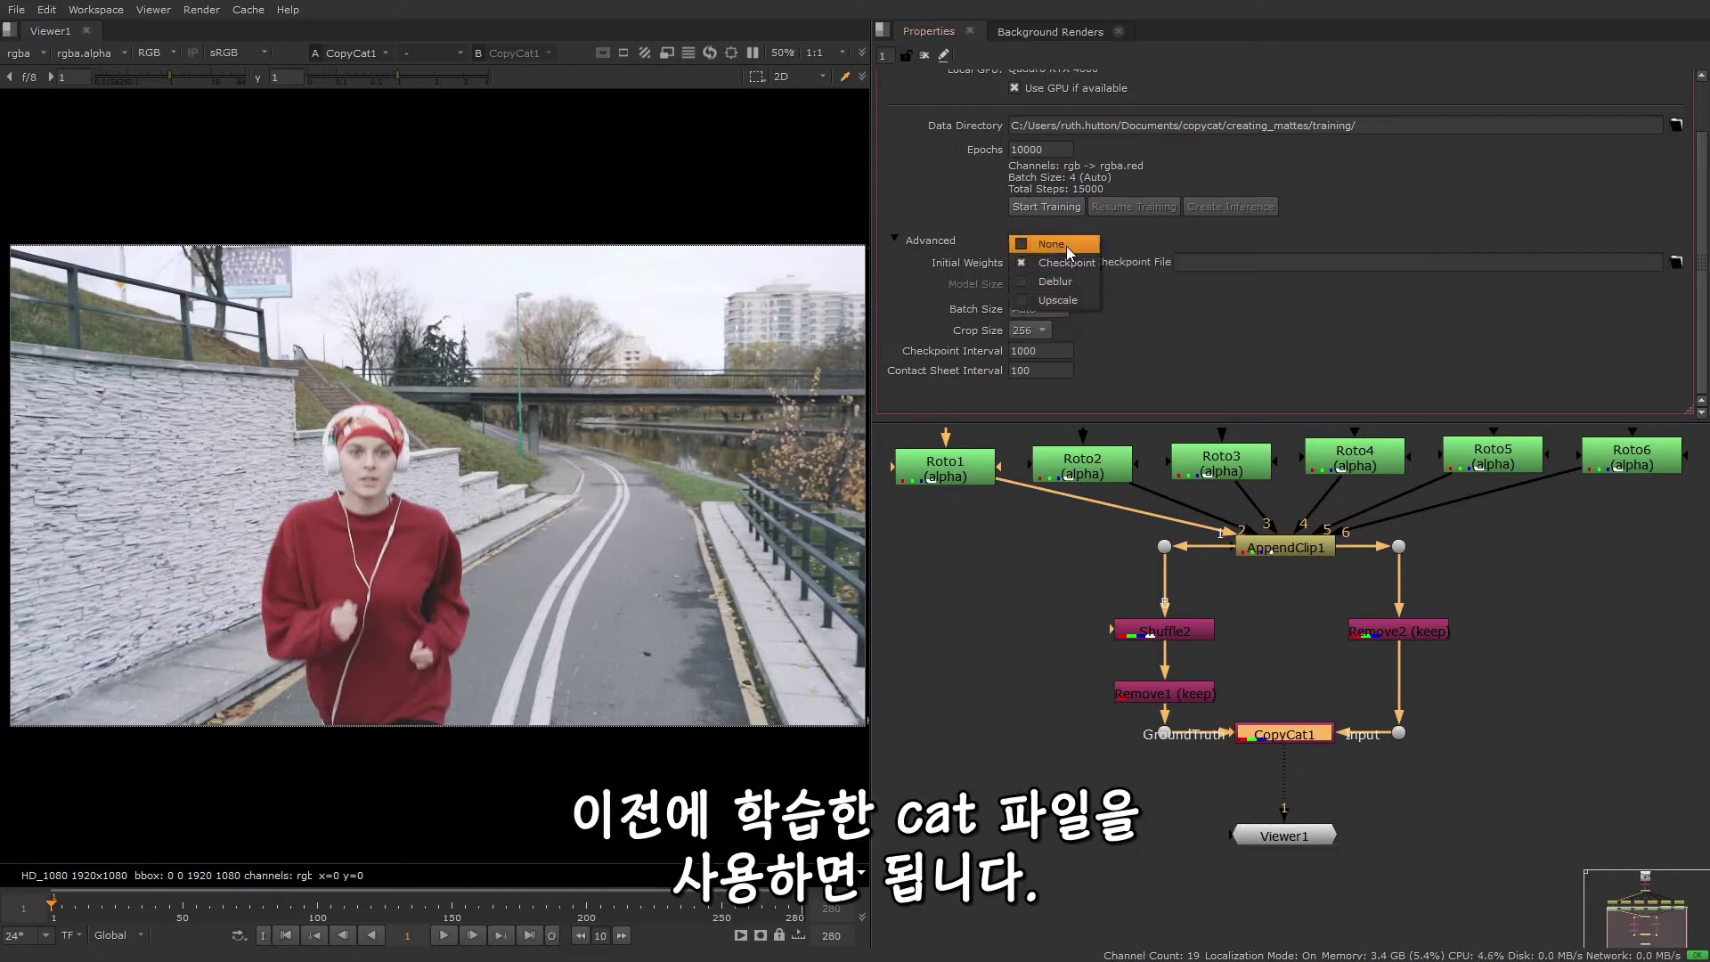
left_click(1066, 244)
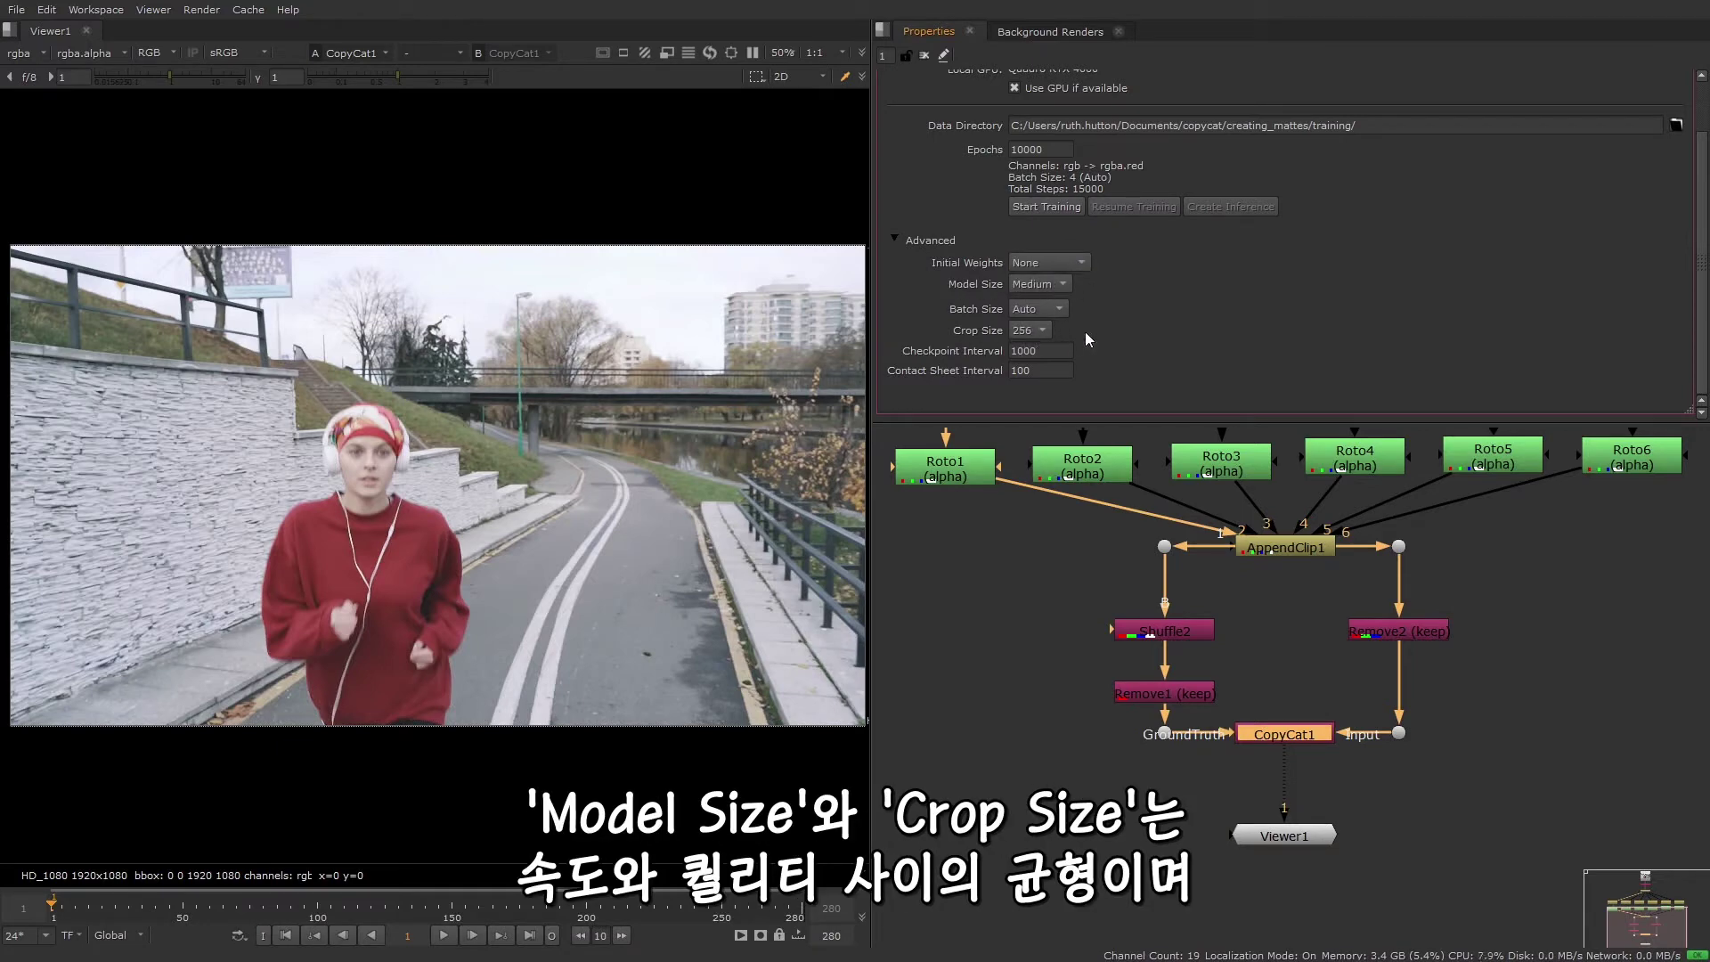
left_click(1065, 284)
left_click(1094, 283)
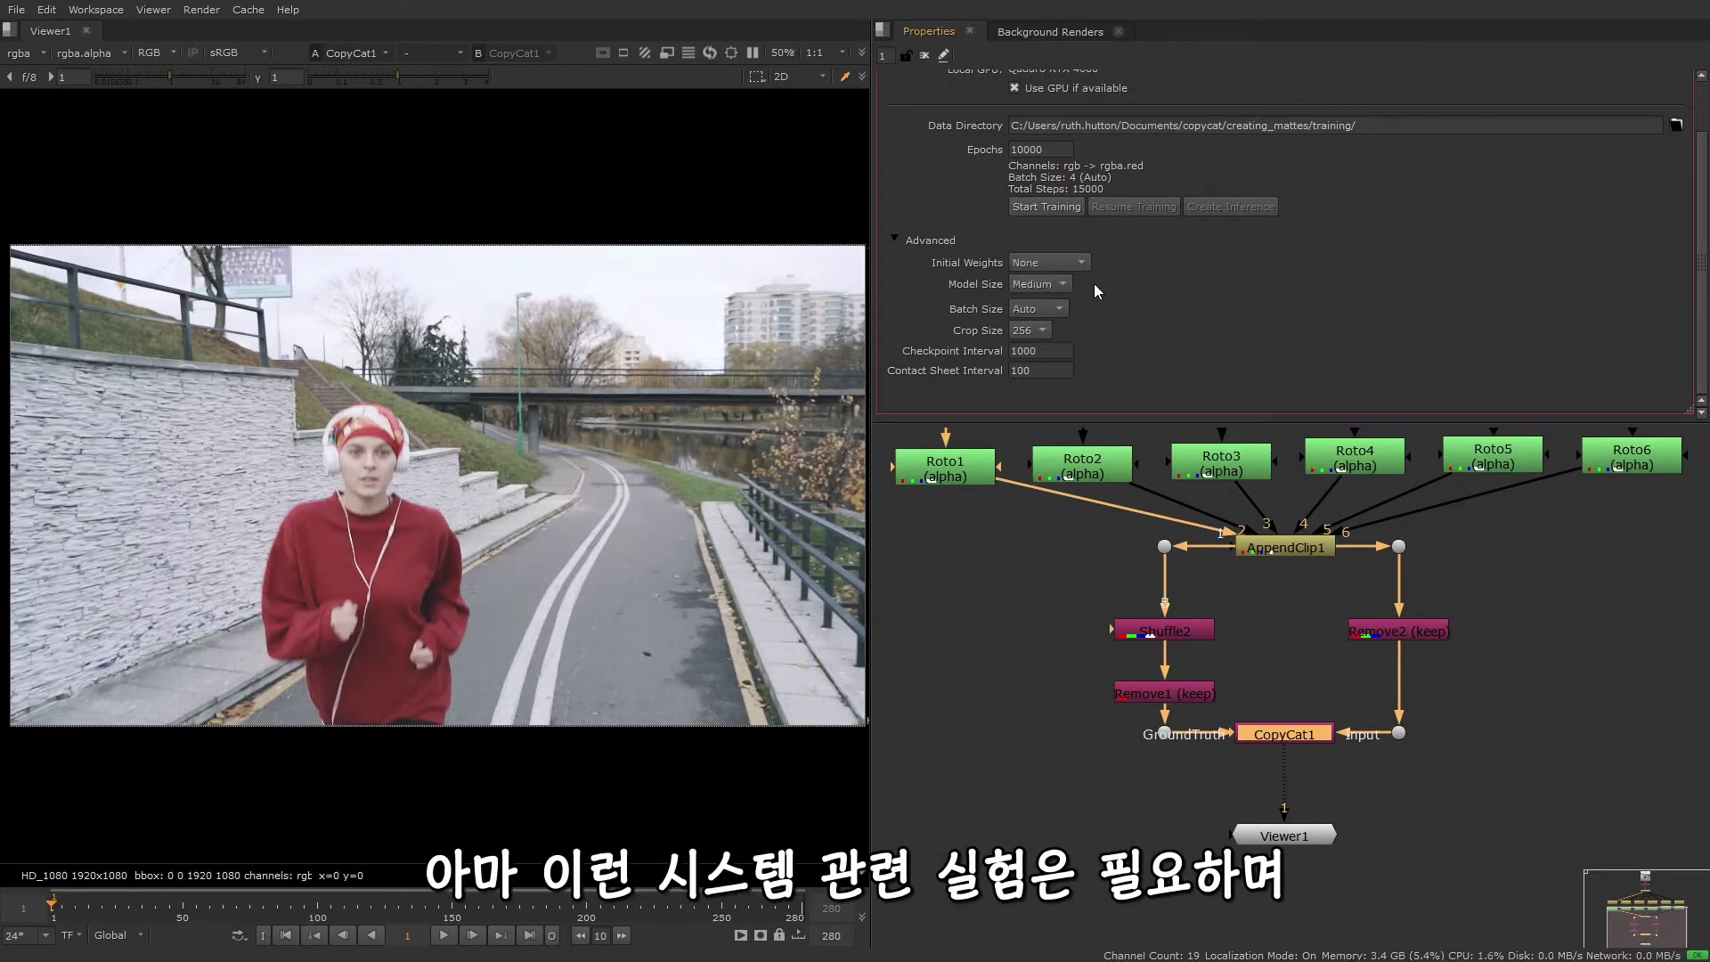
left_click(1049, 283)
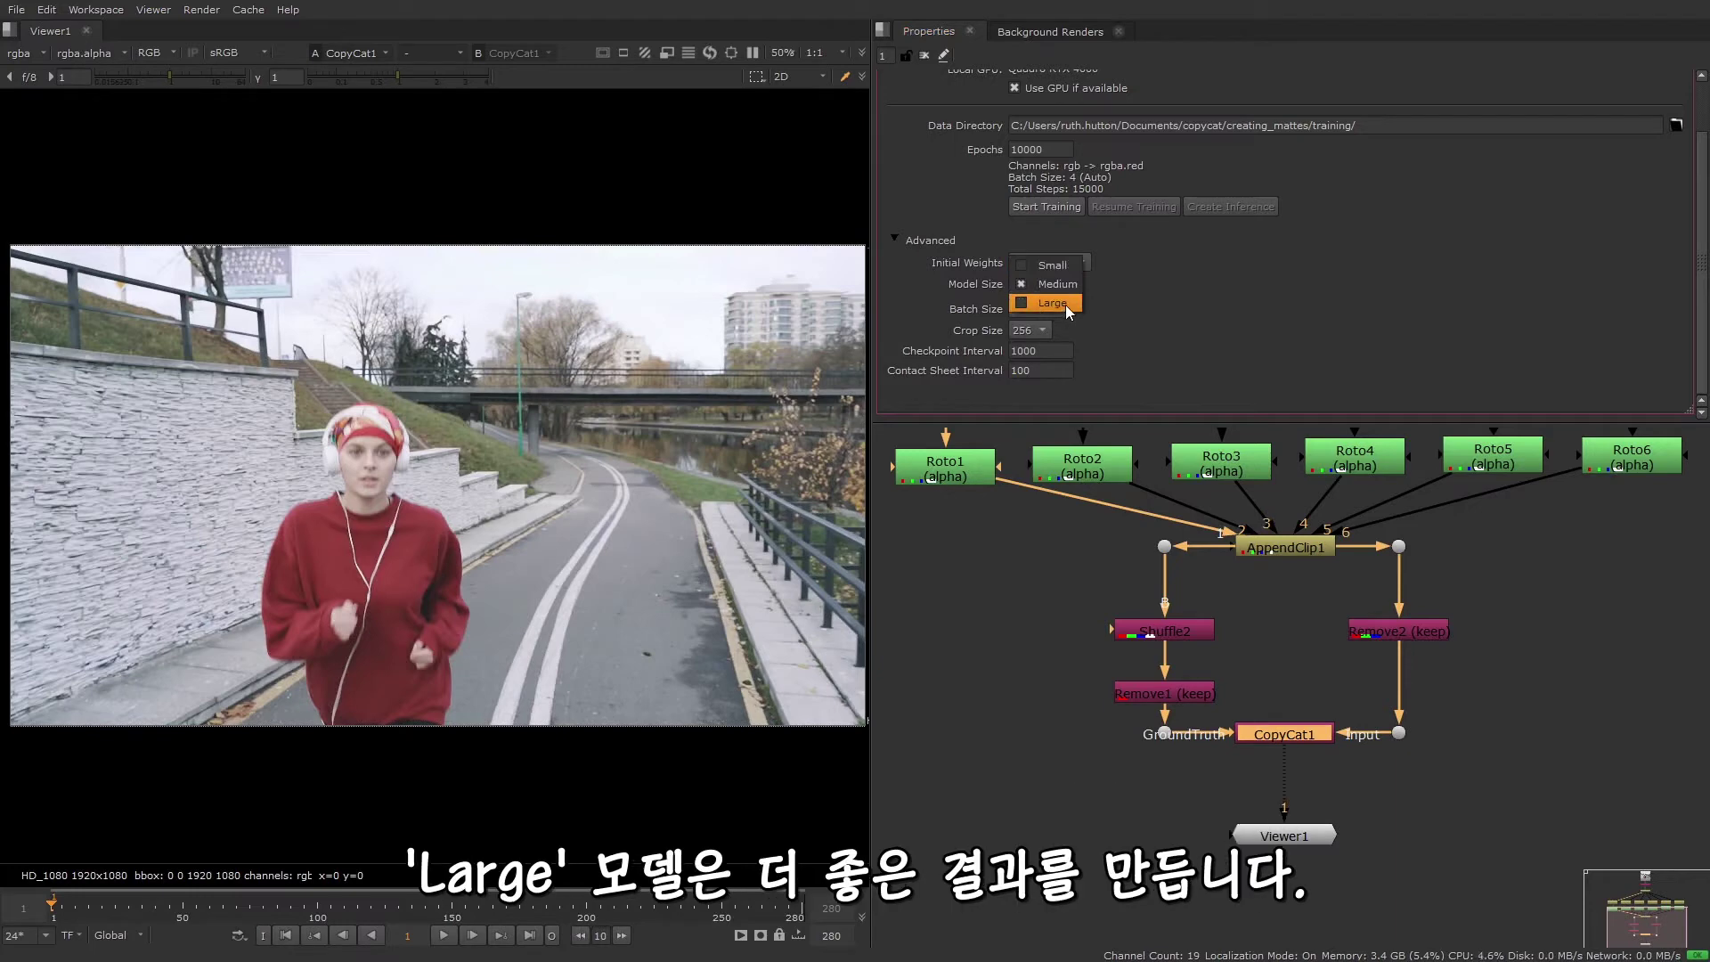
left_click(1097, 307)
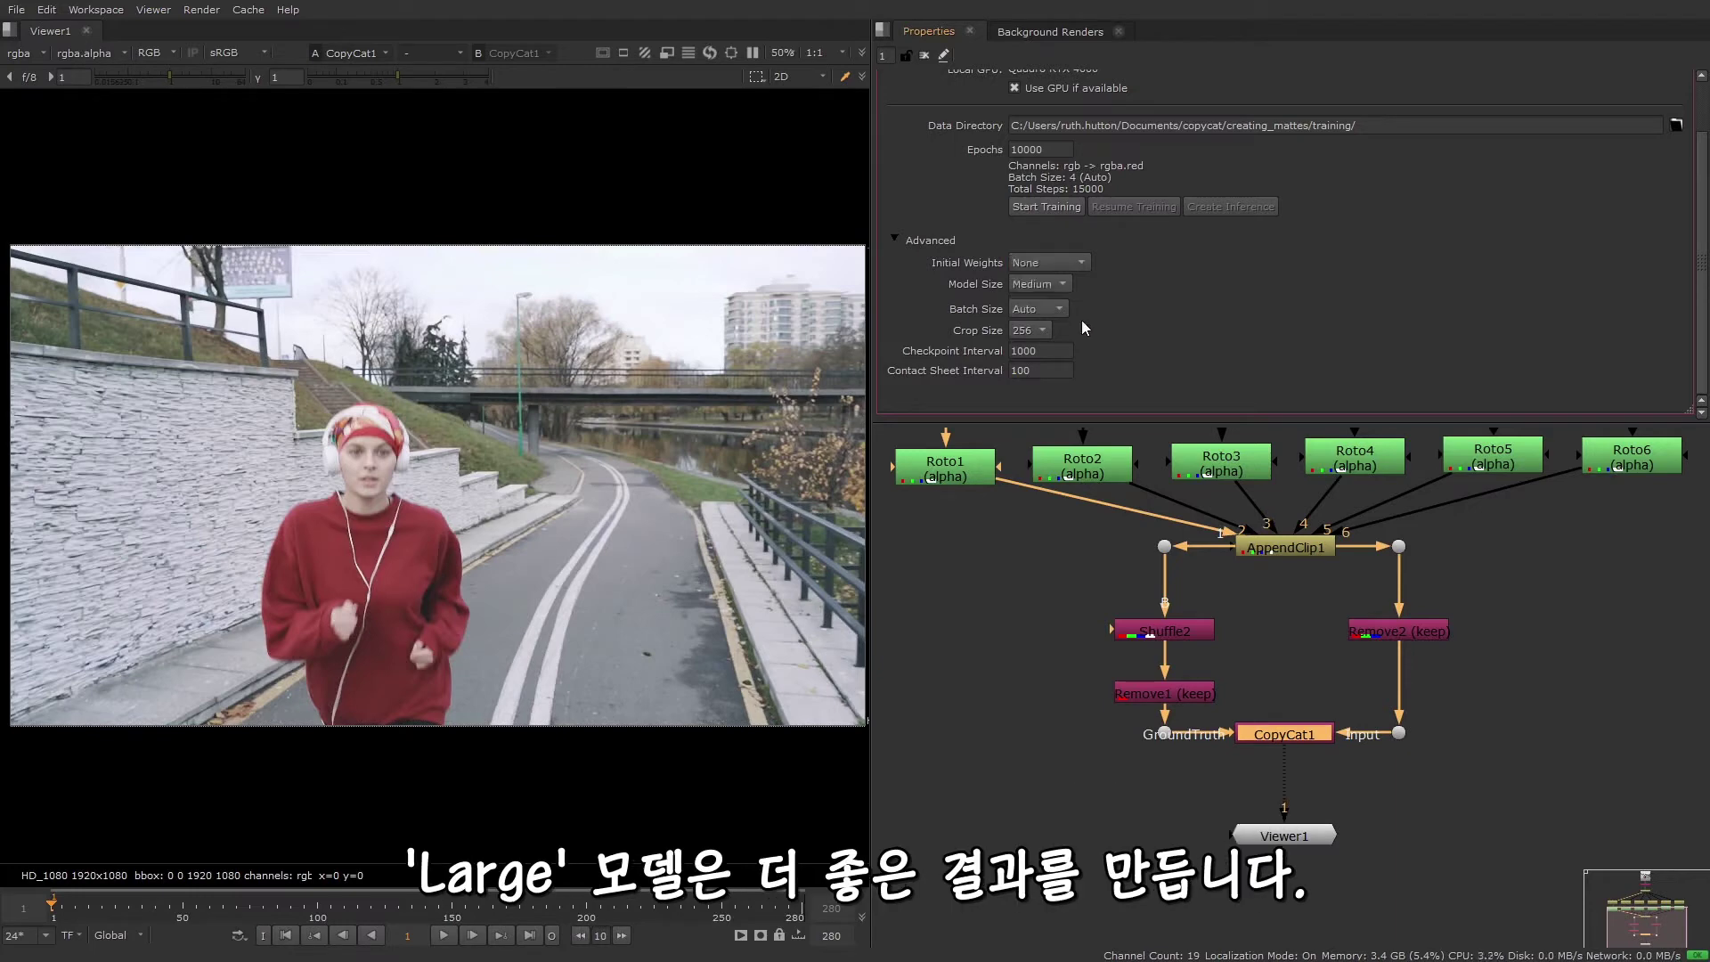
left_click(1031, 330)
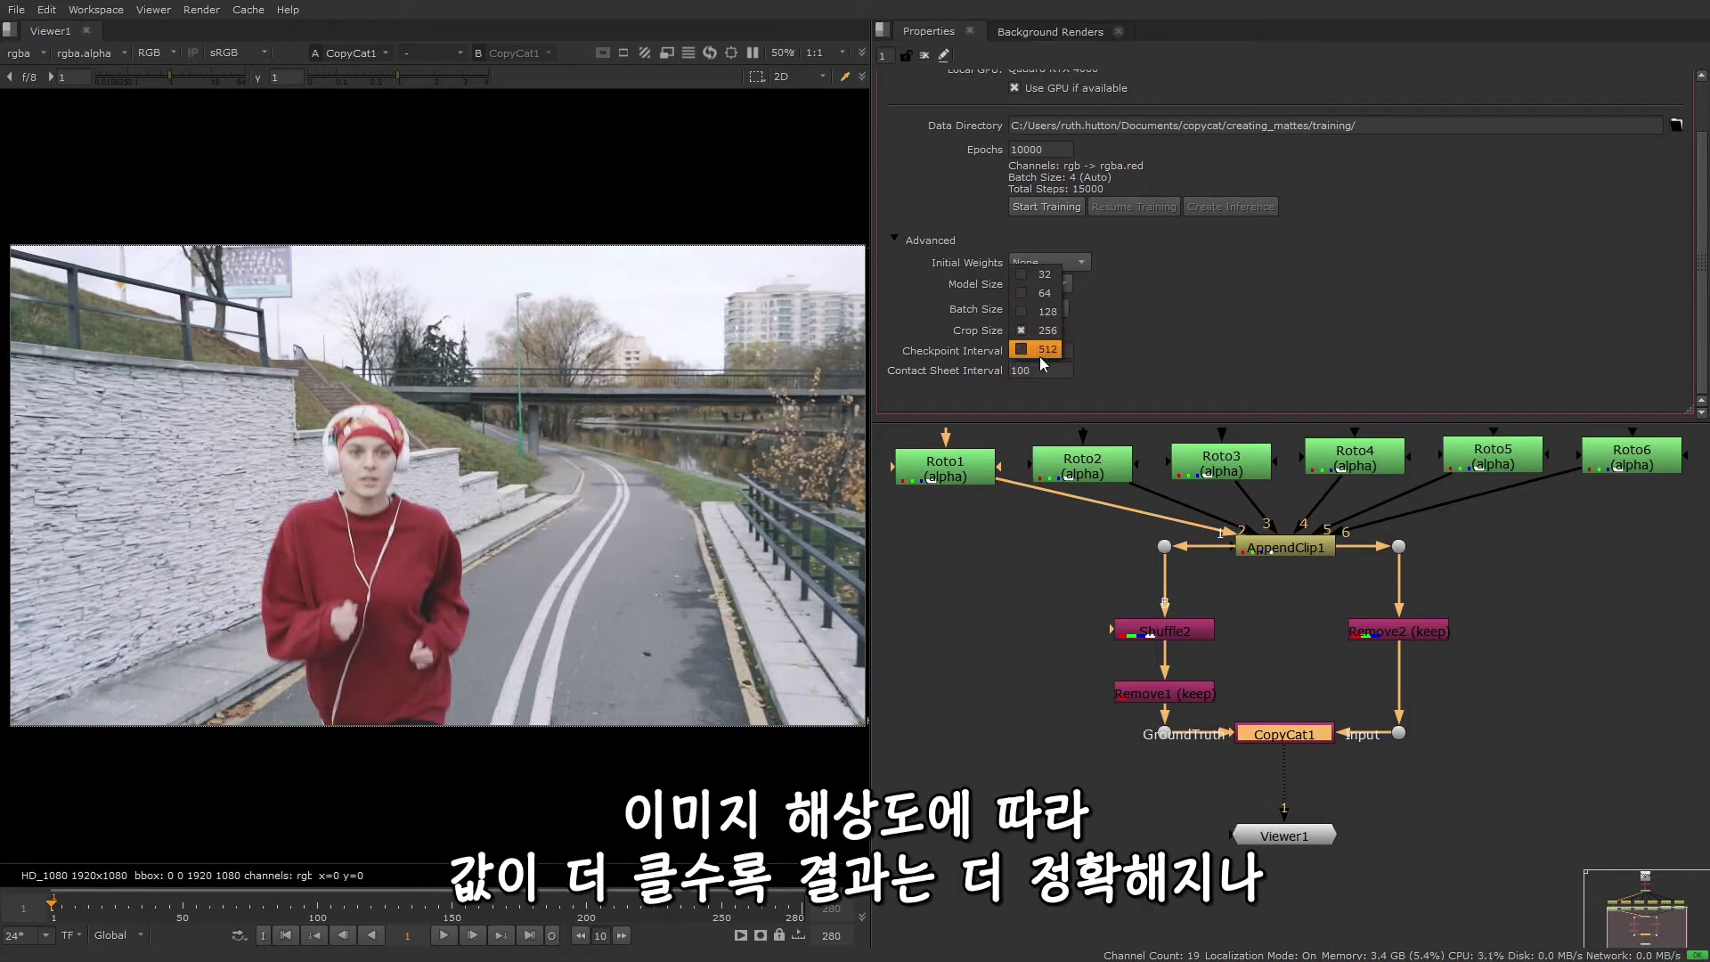
left_click(1047, 331)
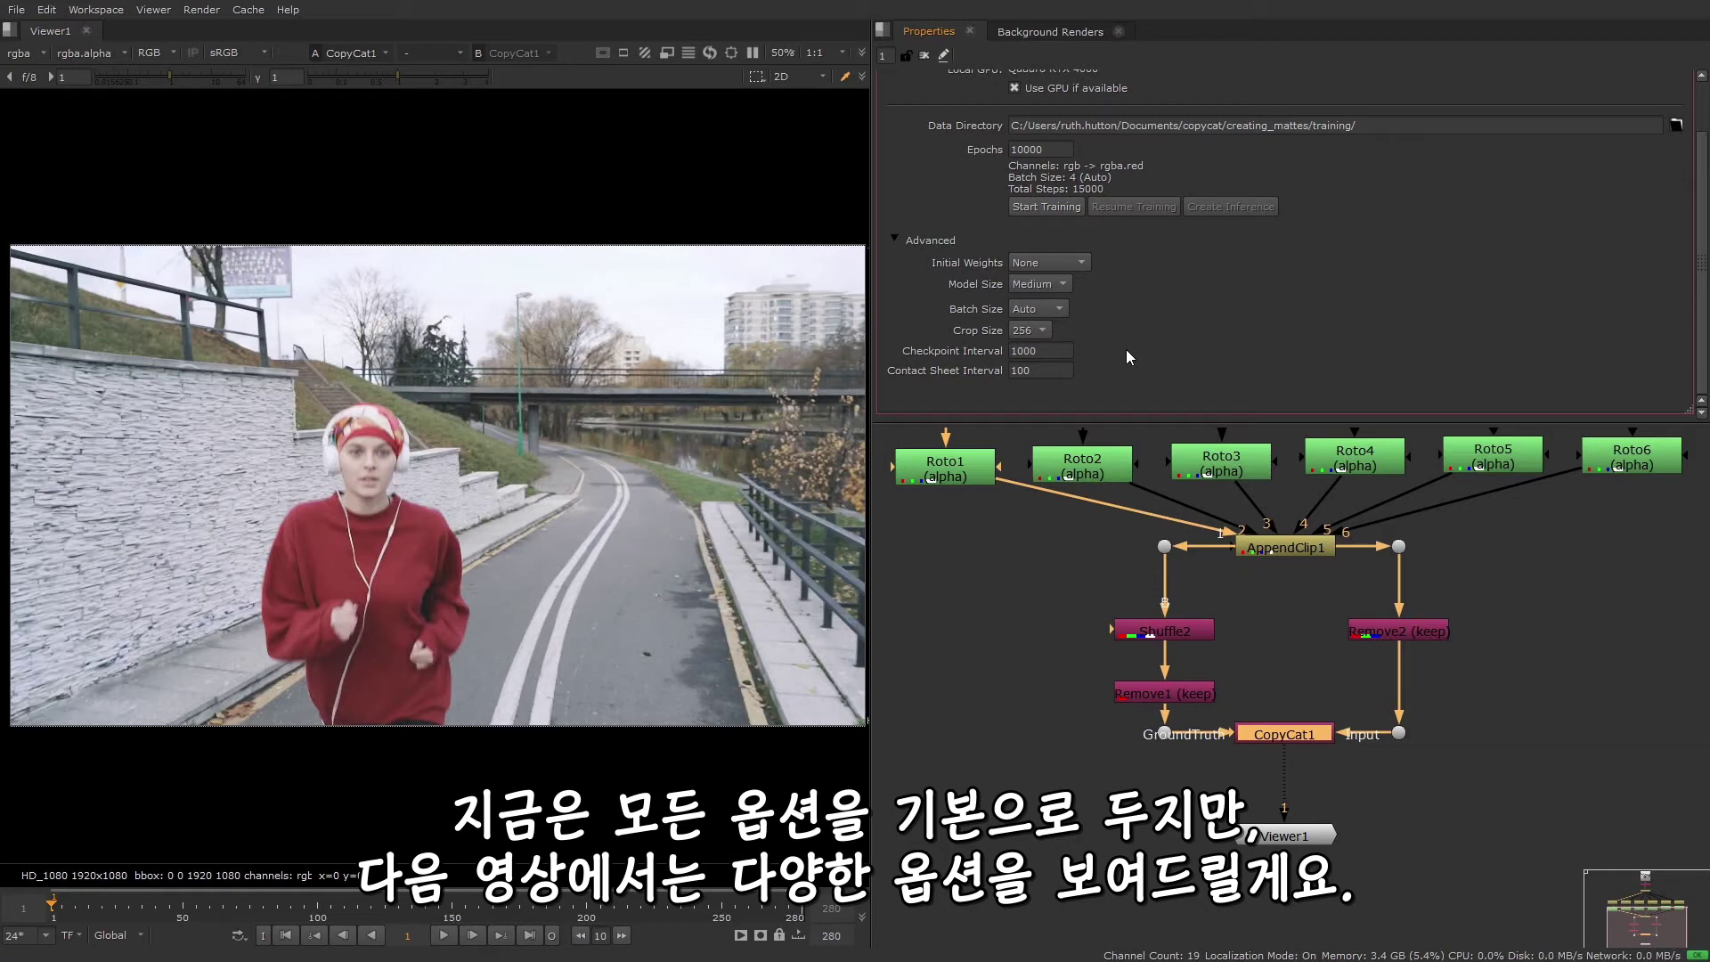
Step: Start CopyCat1 training and show its loss graph in the Graphs tab
scroll(1126, 348, "up", 2)
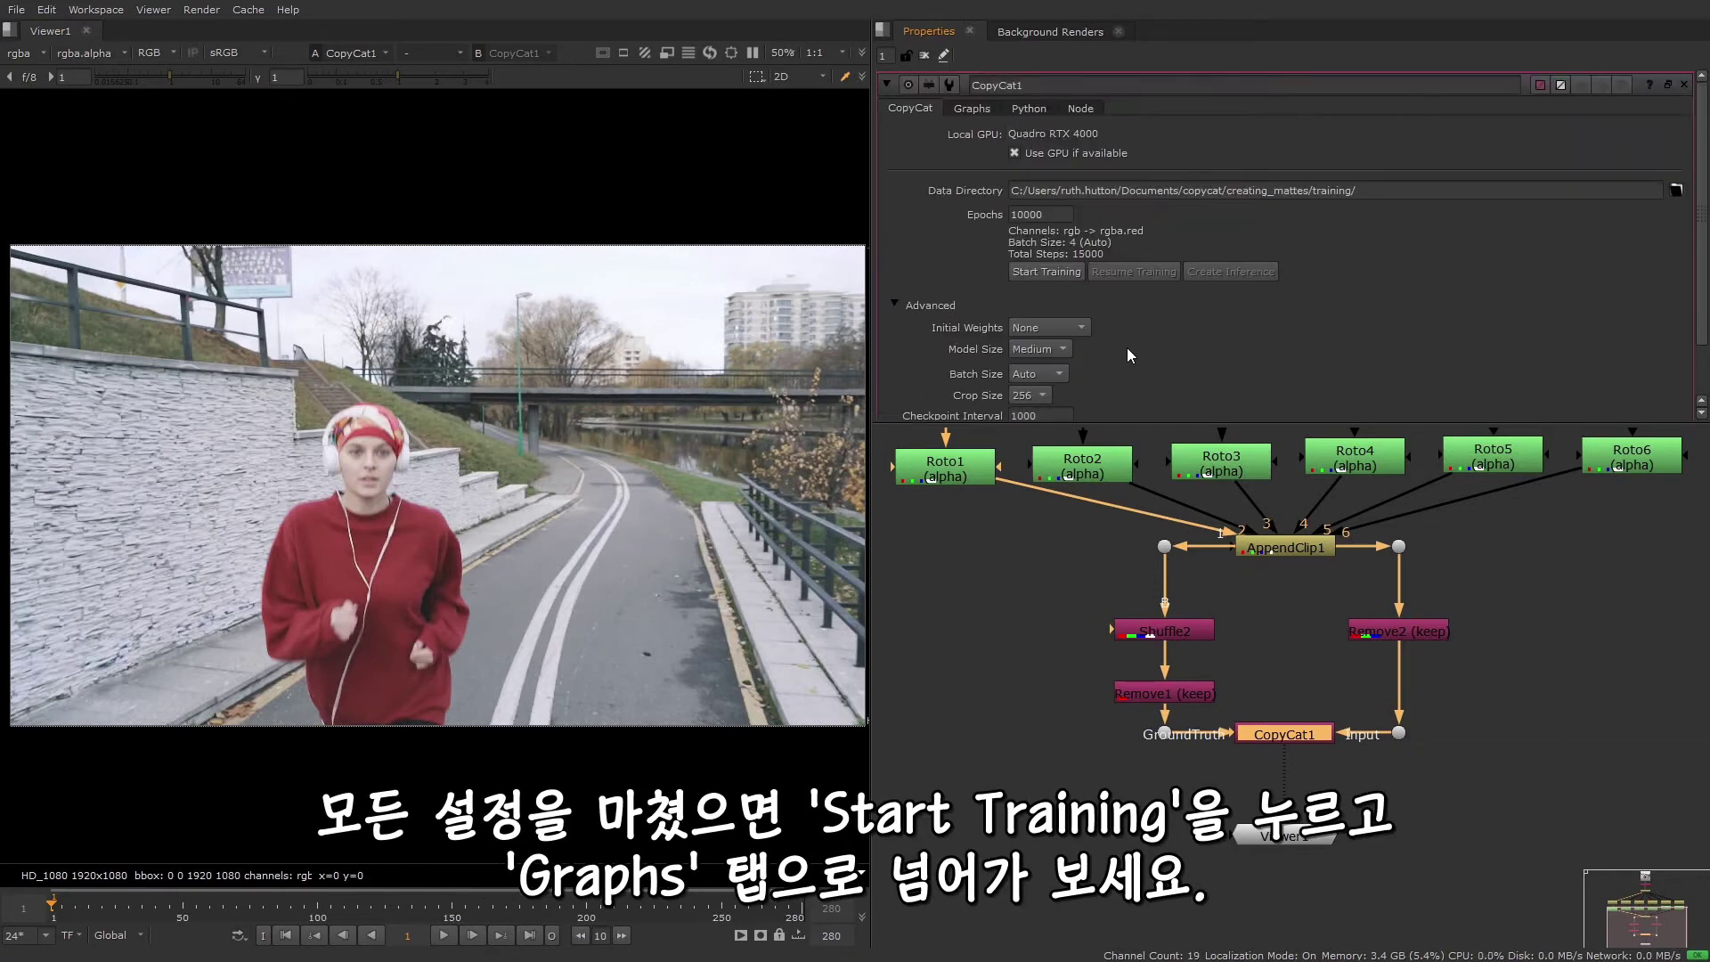
left_click(1056, 276)
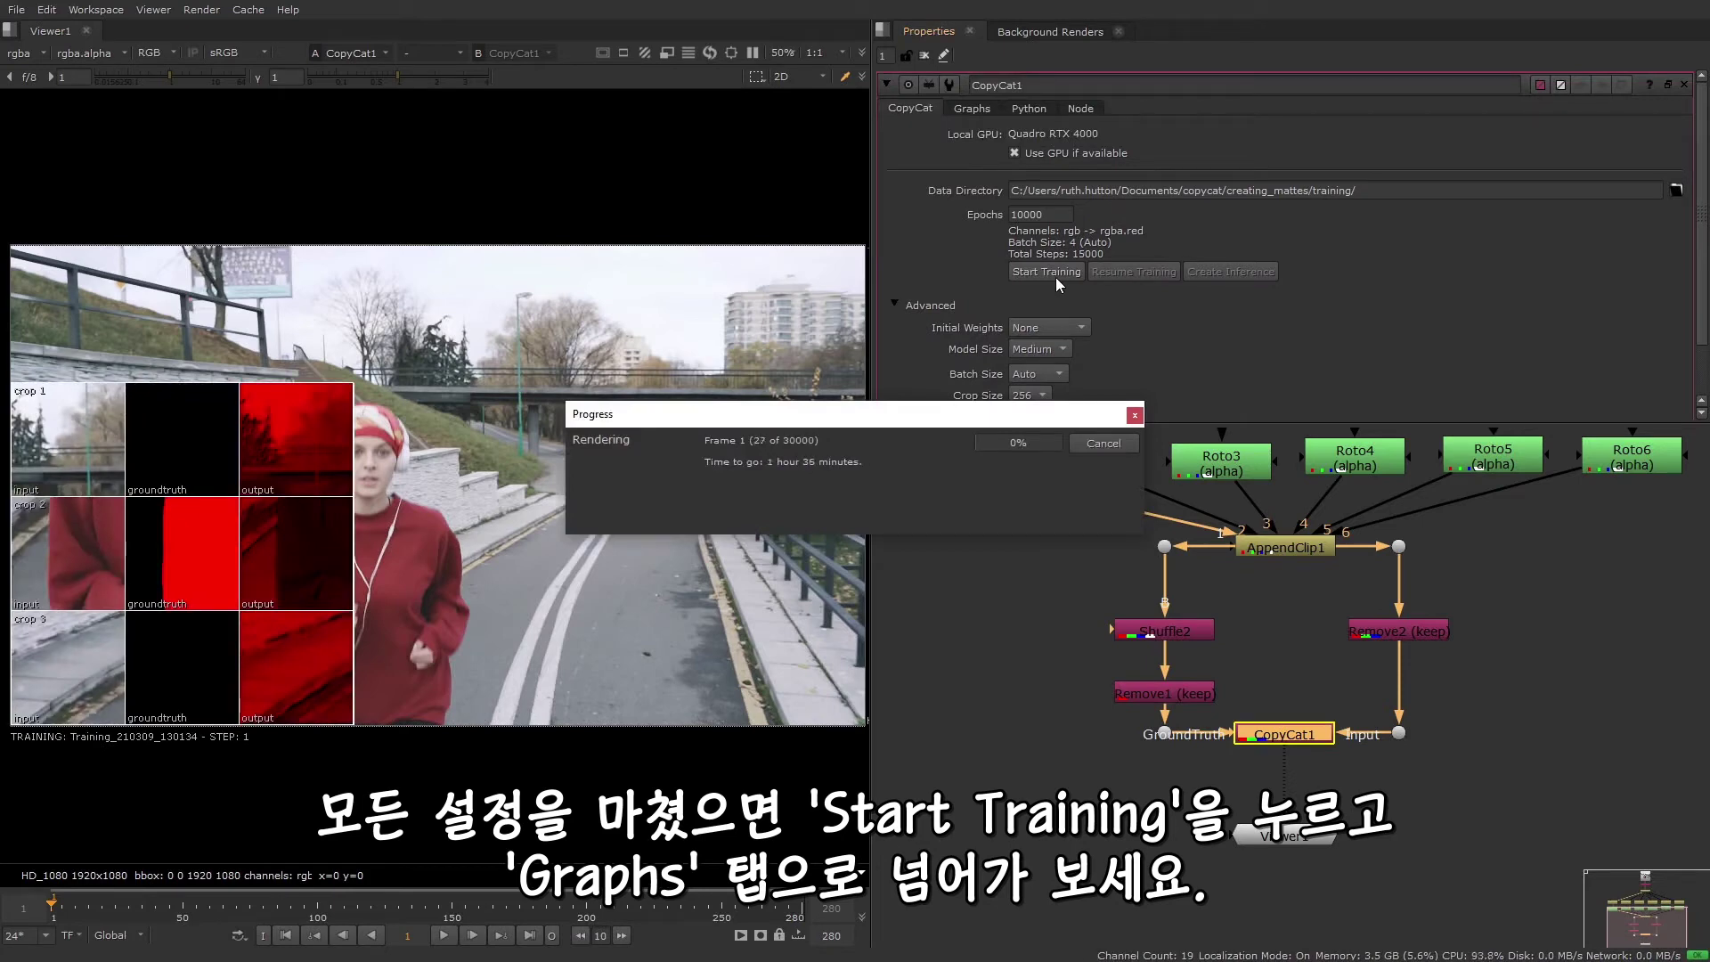
left_click(972, 108)
left_click_drag(1011, 420, 973, 664)
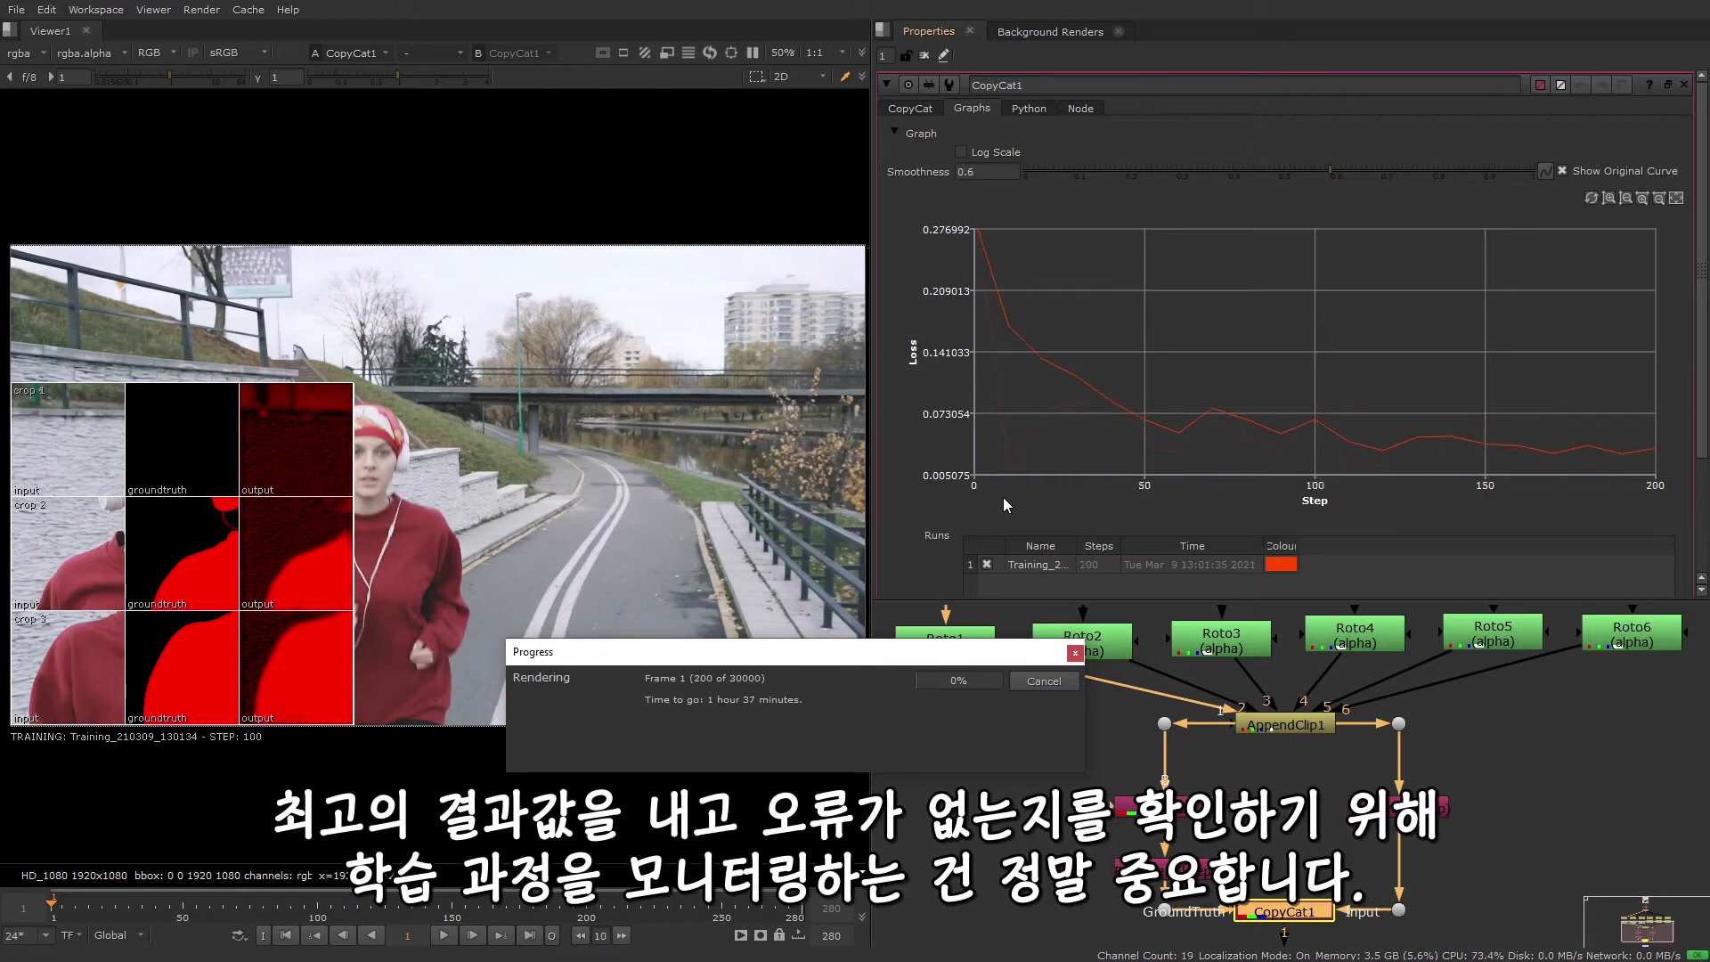
Step: Move the Progress window aside and raise the loss graph Smoothness to about 0.886
left_click_drag(944, 655, 884, 610)
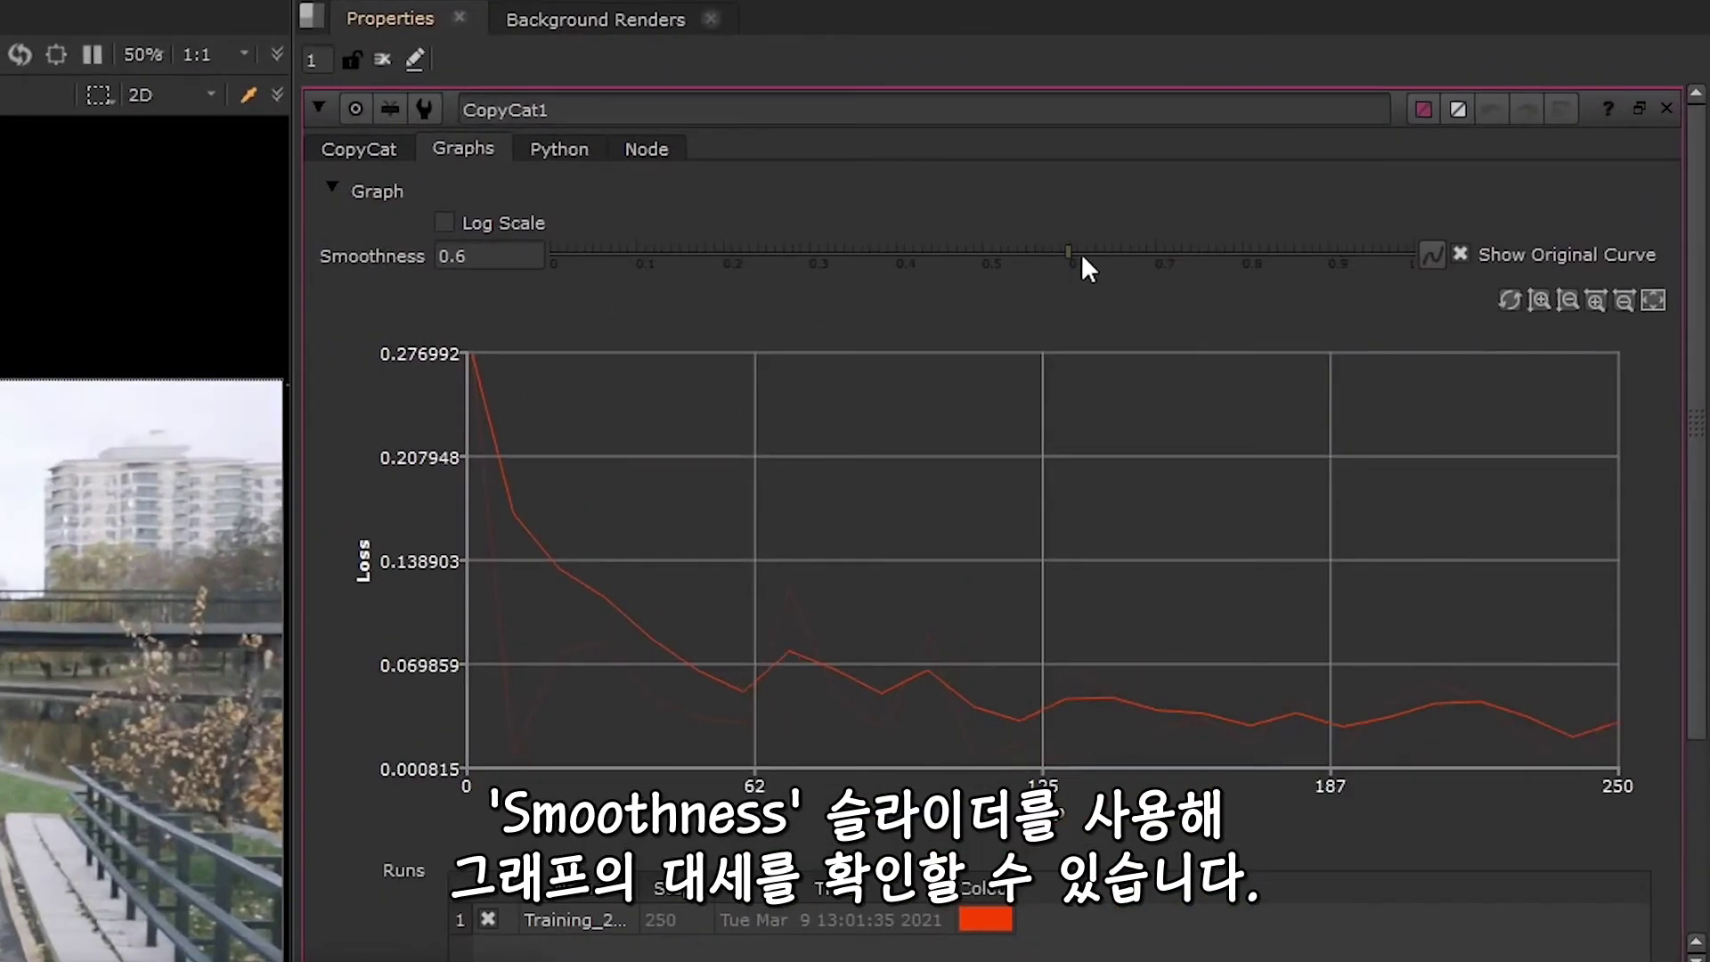
left_click_drag(1081, 266, 1320, 260)
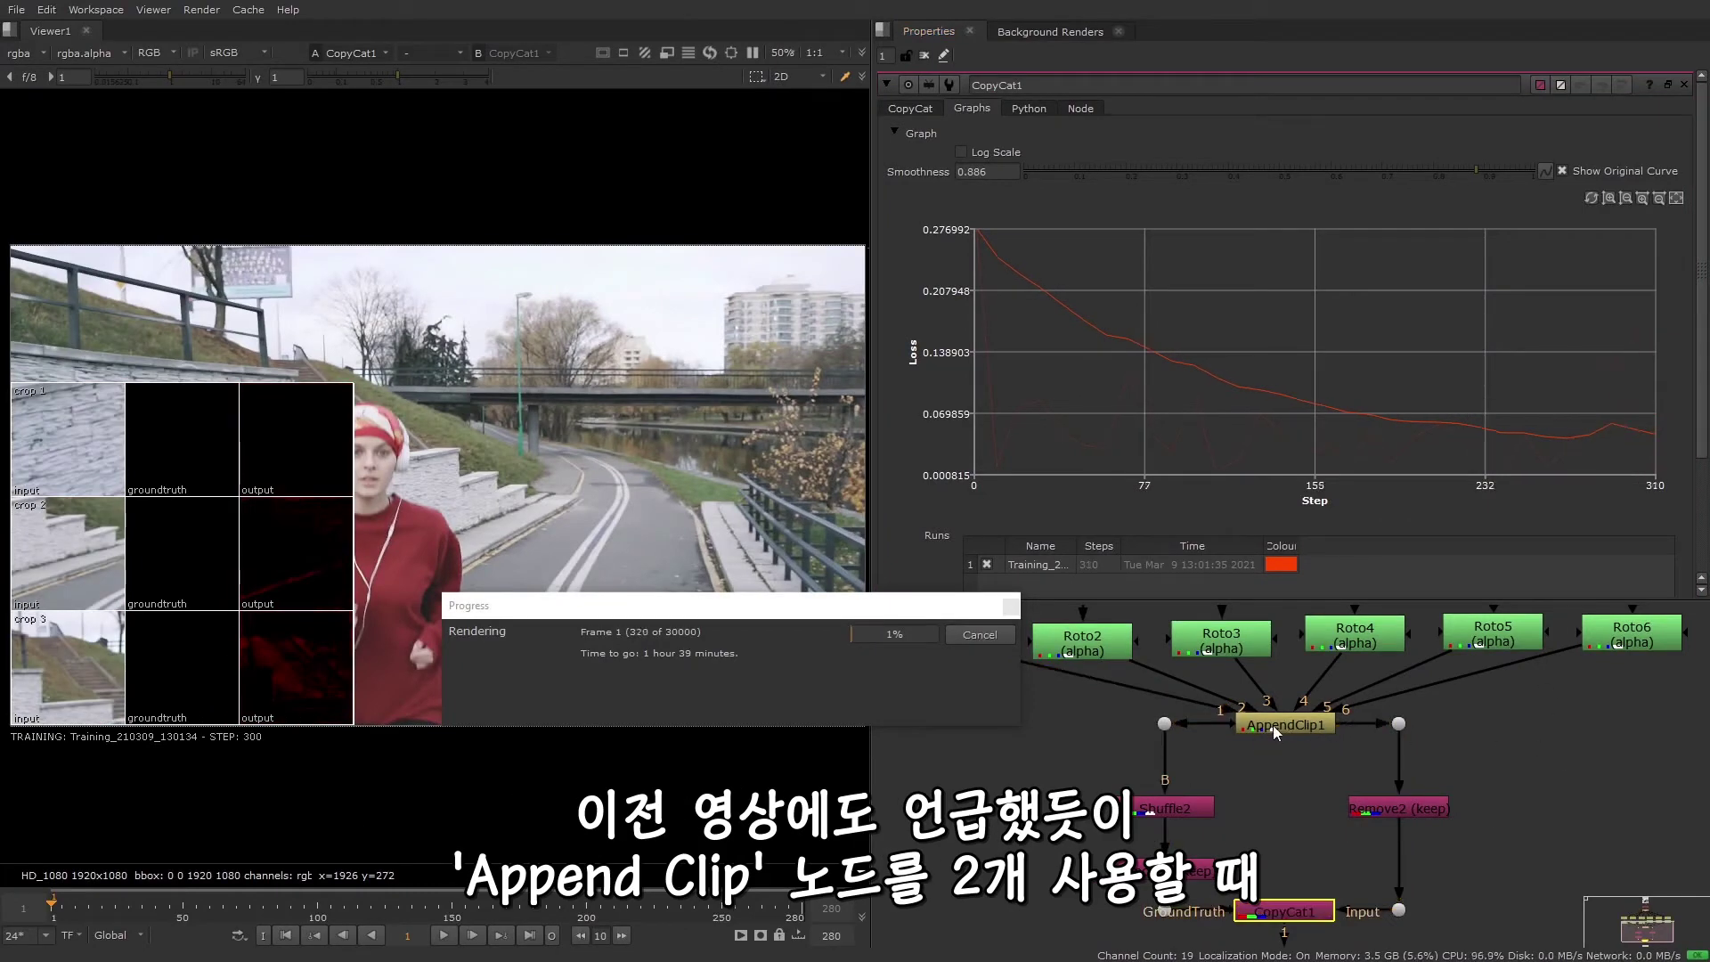
Step: Zoom and pan the Node Graph to show the frame labels above the Roto nodes
scroll(1274, 725, "up", 3)
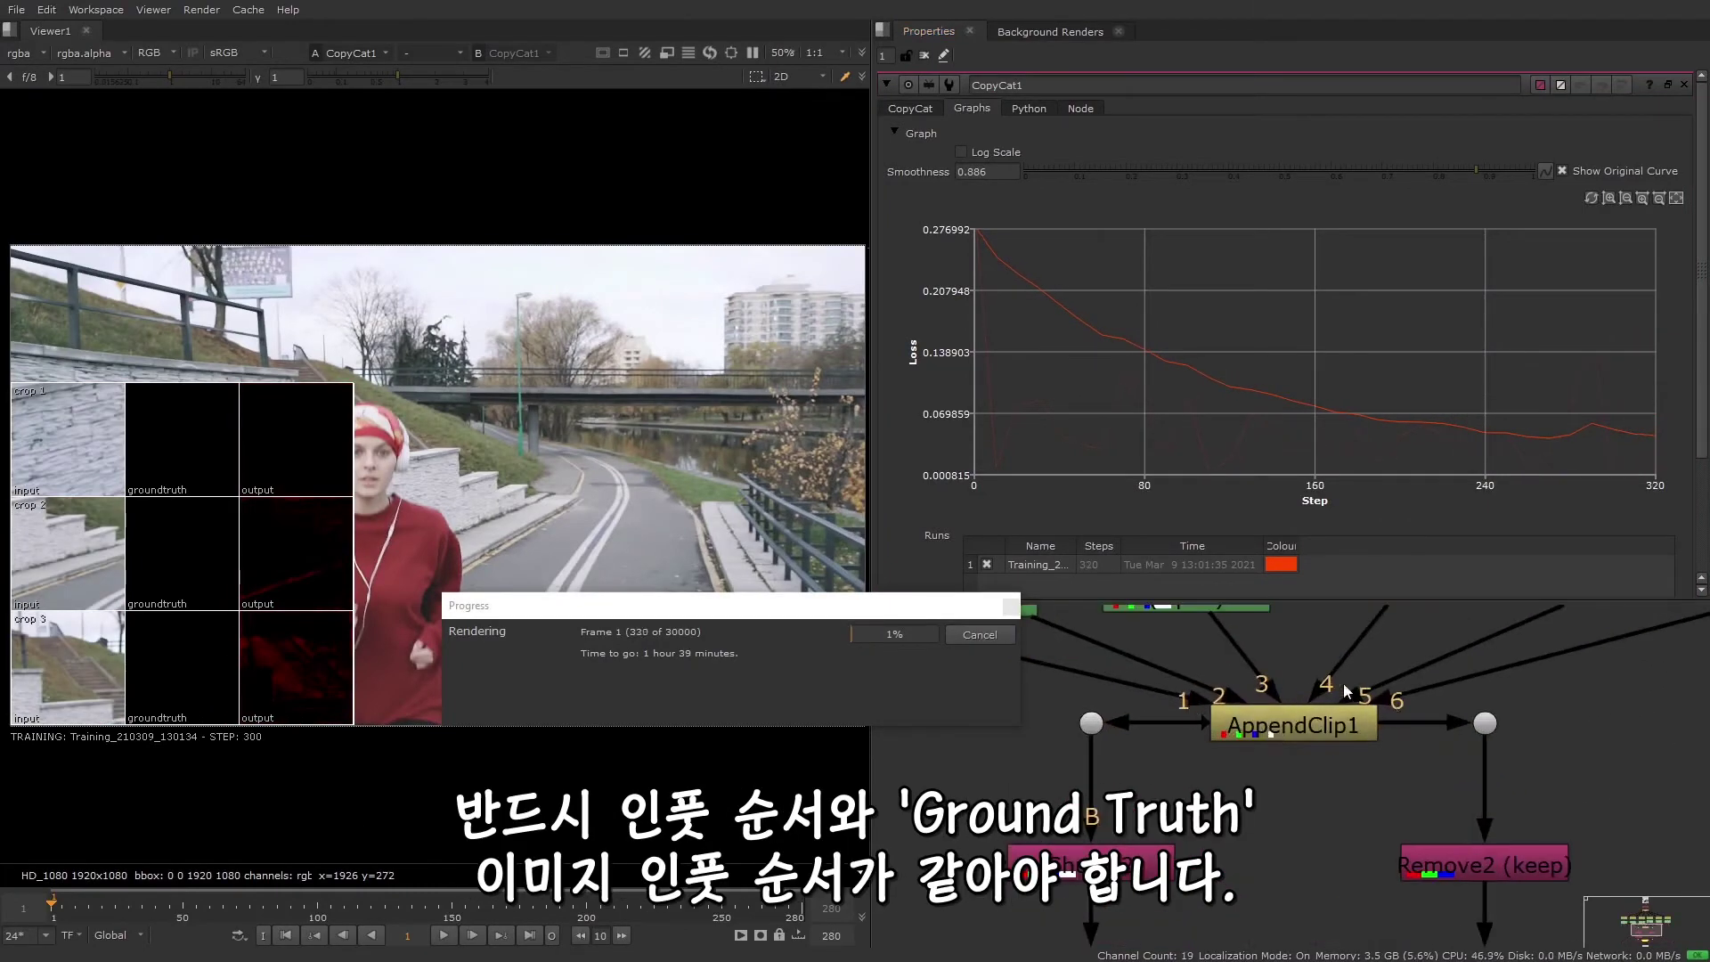
scroll(1363, 726, "down", 3)
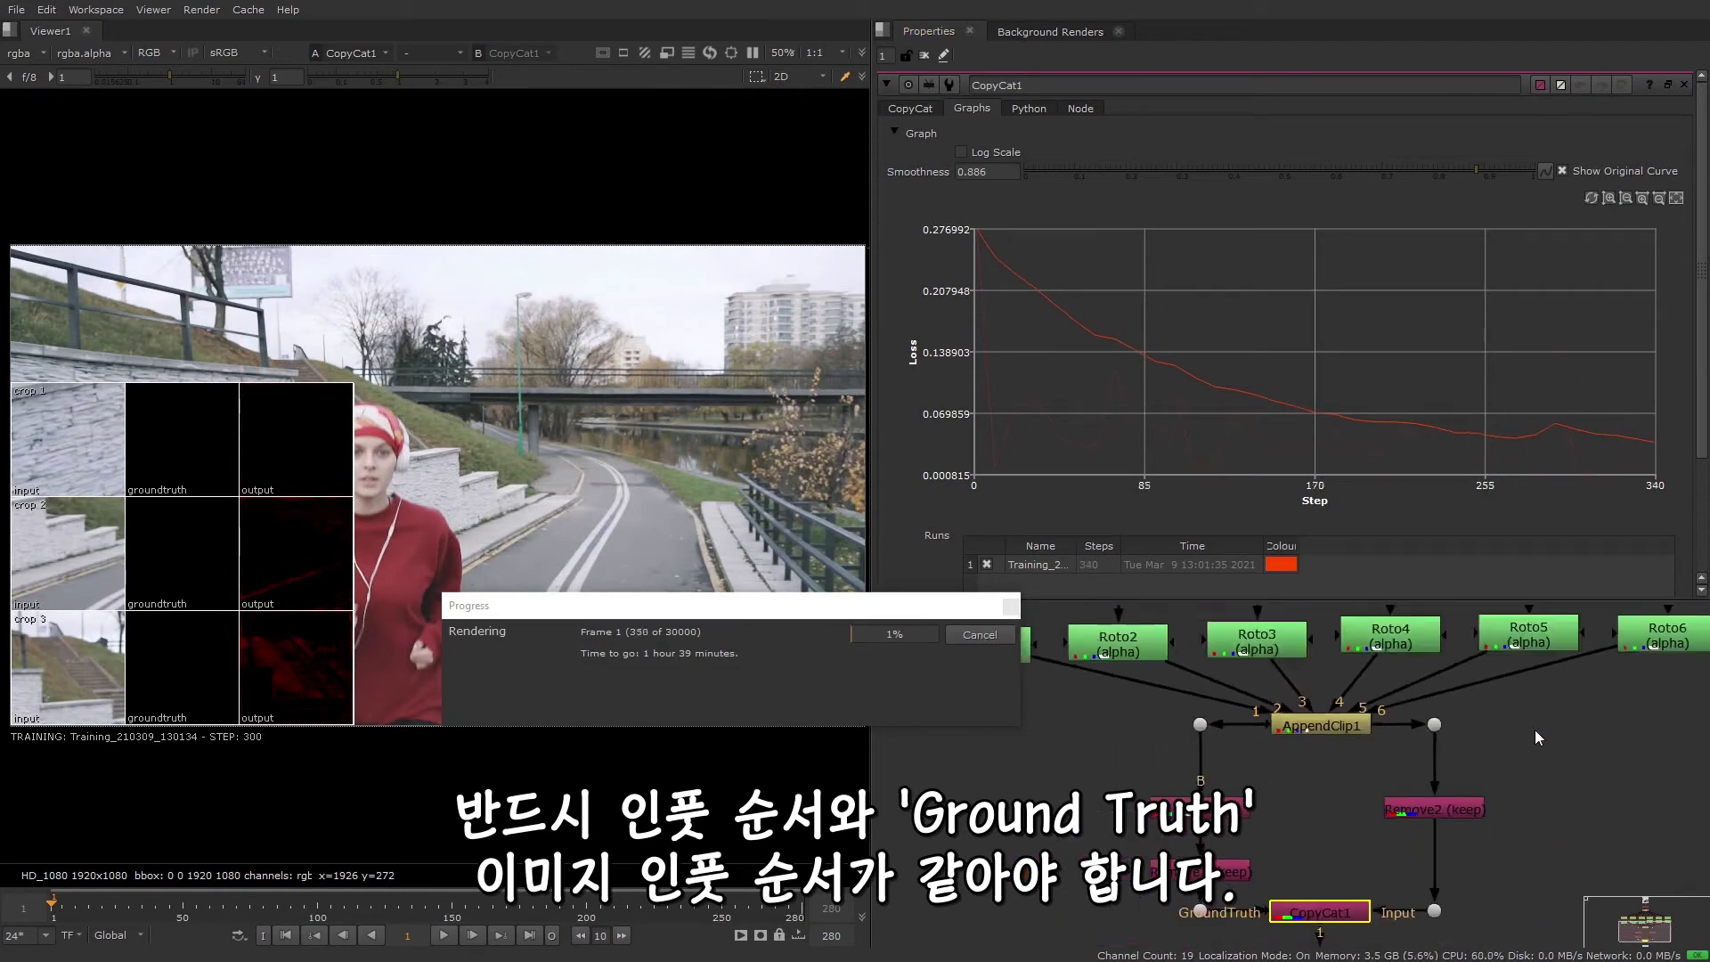
middle_click_drag(1535, 730, 1514, 755)
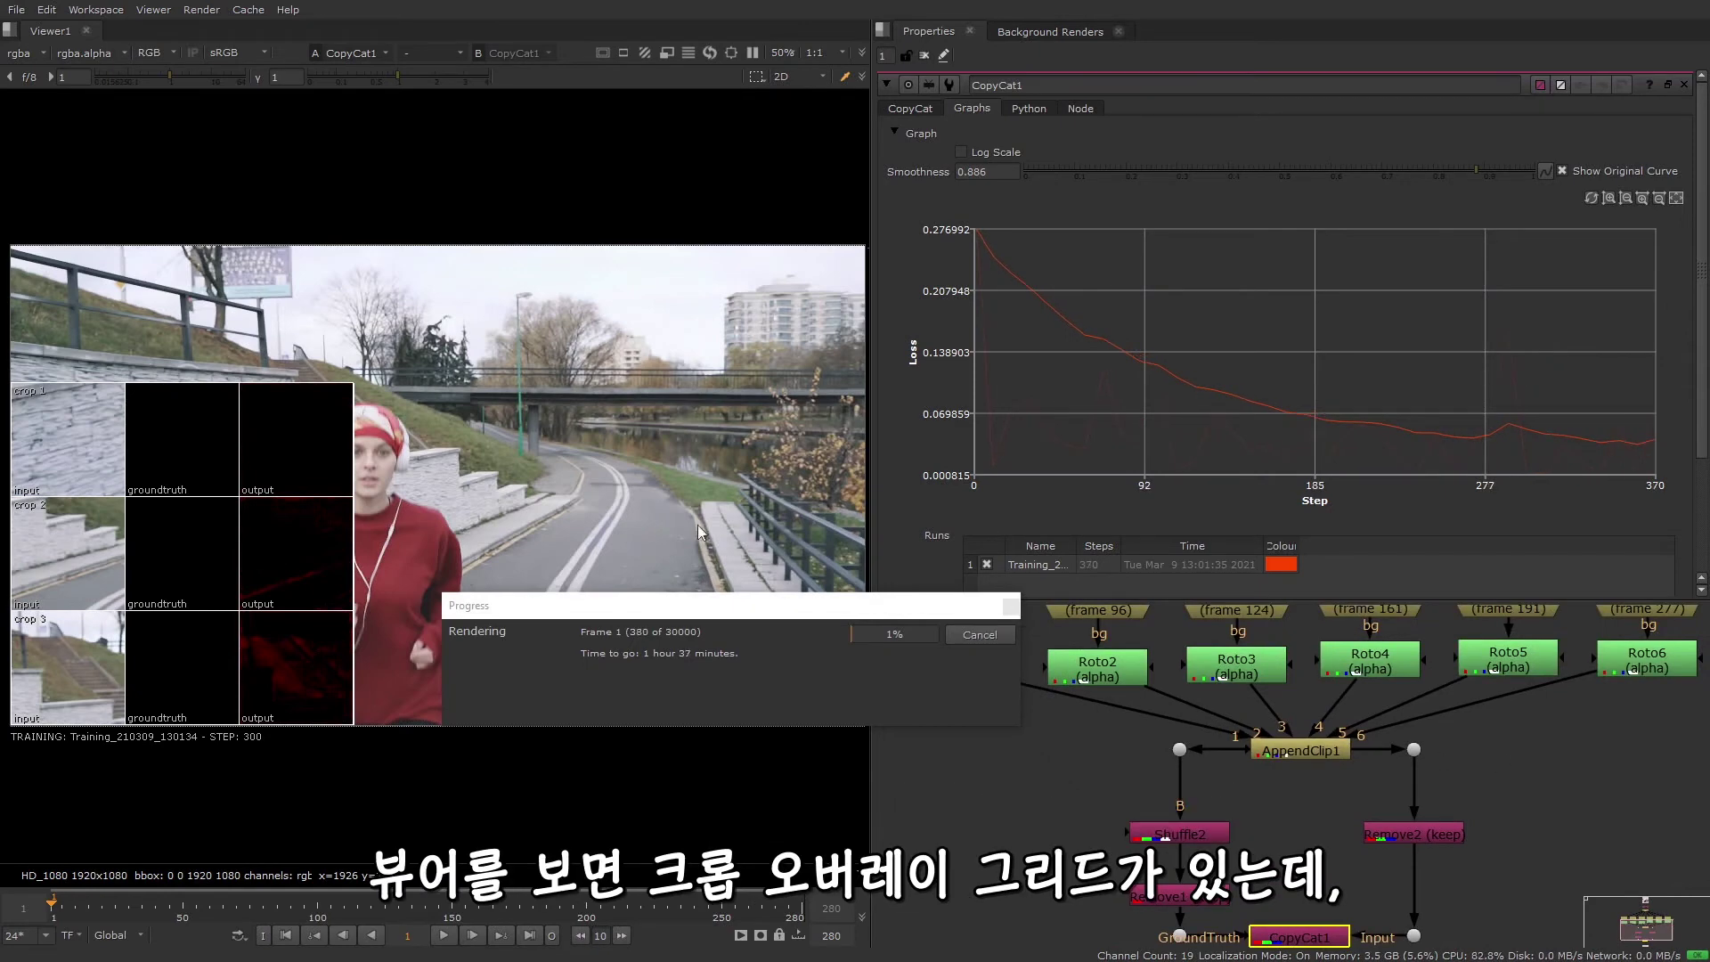
Step: Zoom the Viewer to 100% on the crop contact sheet's input, groundtruth and output tiles
left_click_drag(611, 604, 1121, 633)
middle_click_drag(606, 522, 734, 503)
middle_click_drag(508, 522, 575, 504)
scroll(408, 522, "up", 2)
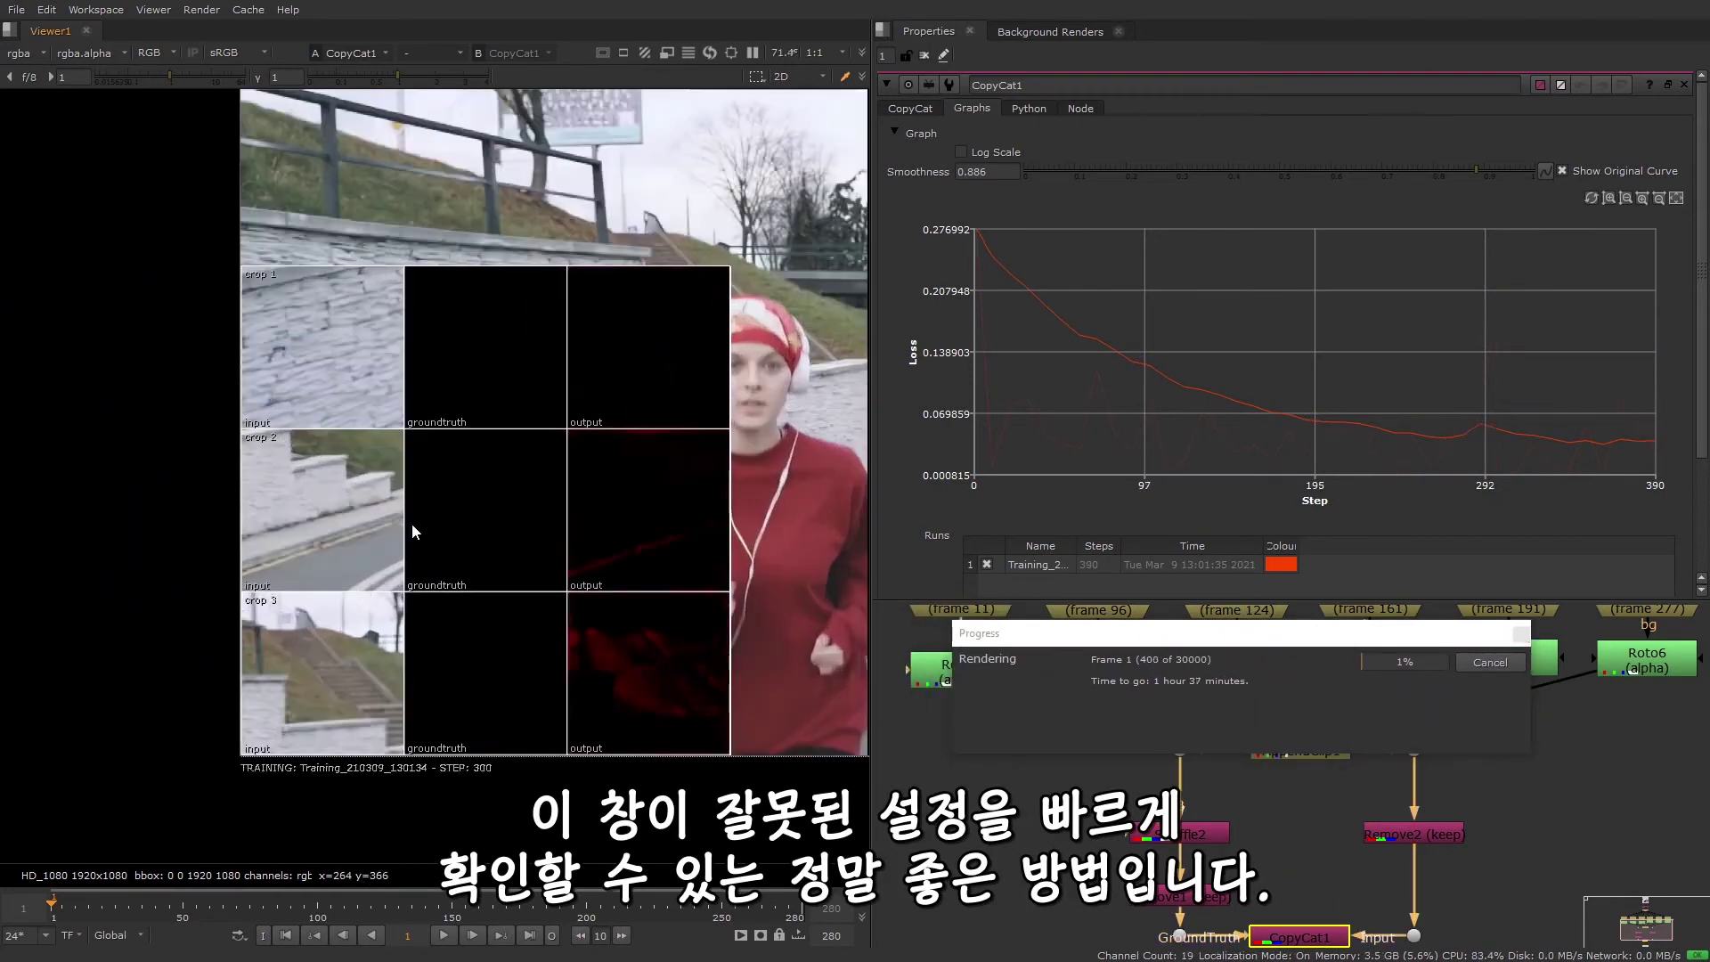
scroll(428, 524, "up", 2)
middle_click_drag(484, 533, 420, 492)
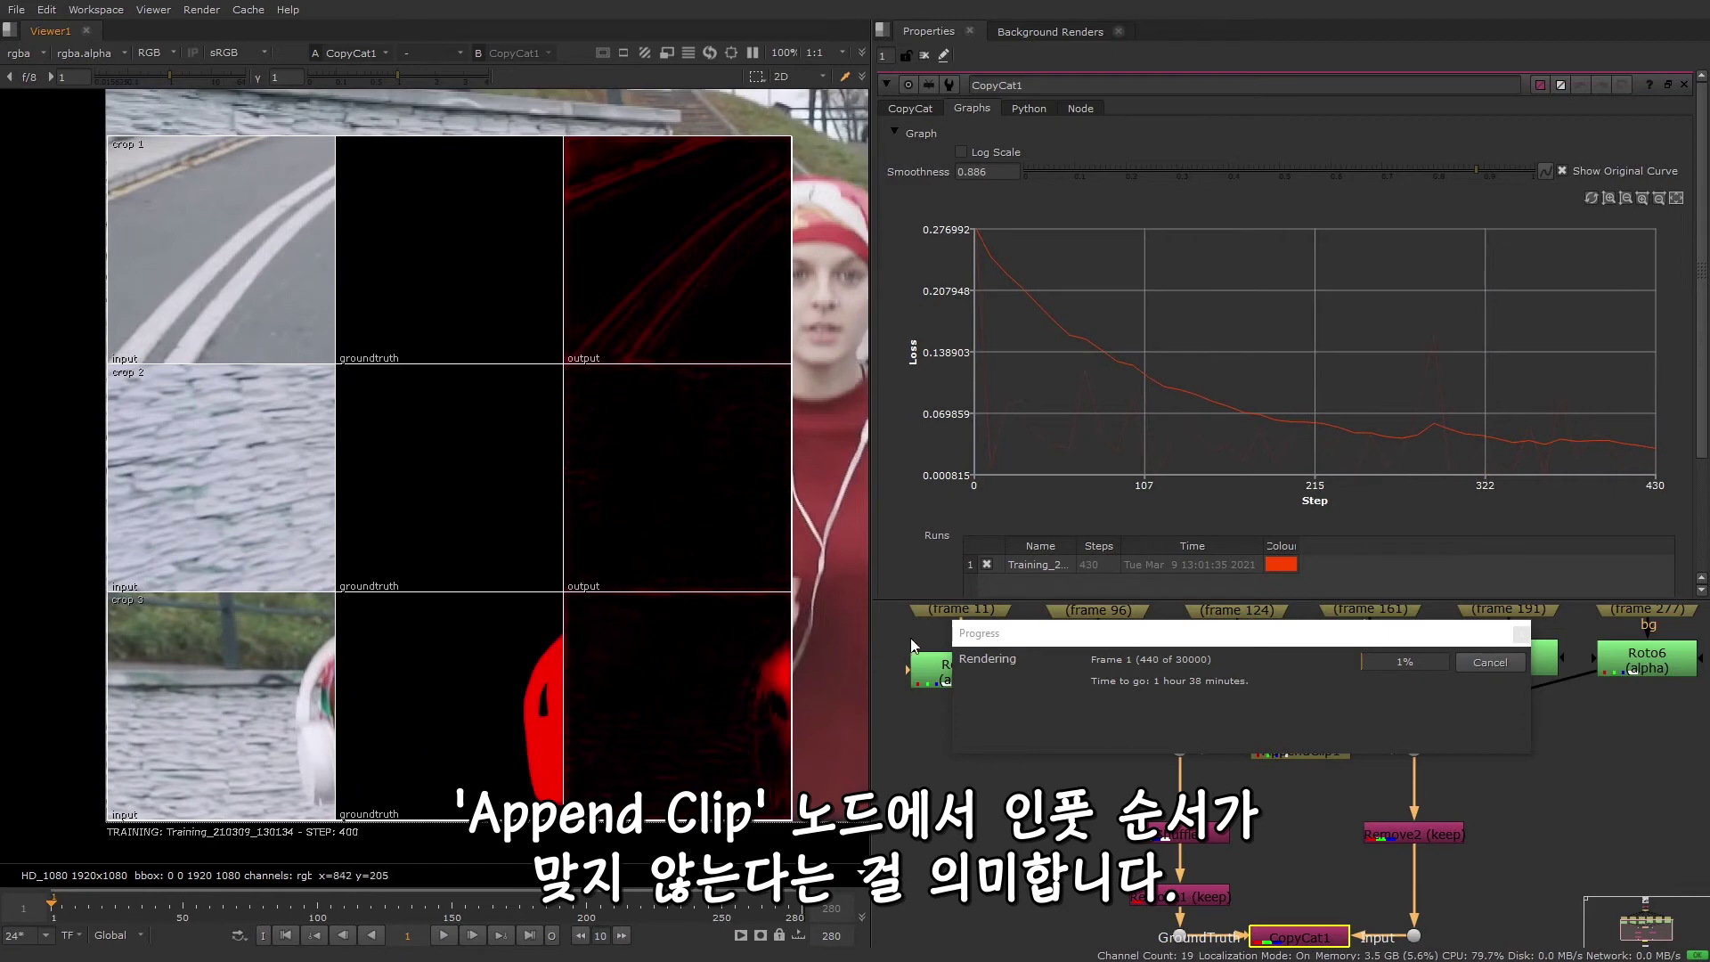
left_click_drag(1162, 636, 1034, 509)
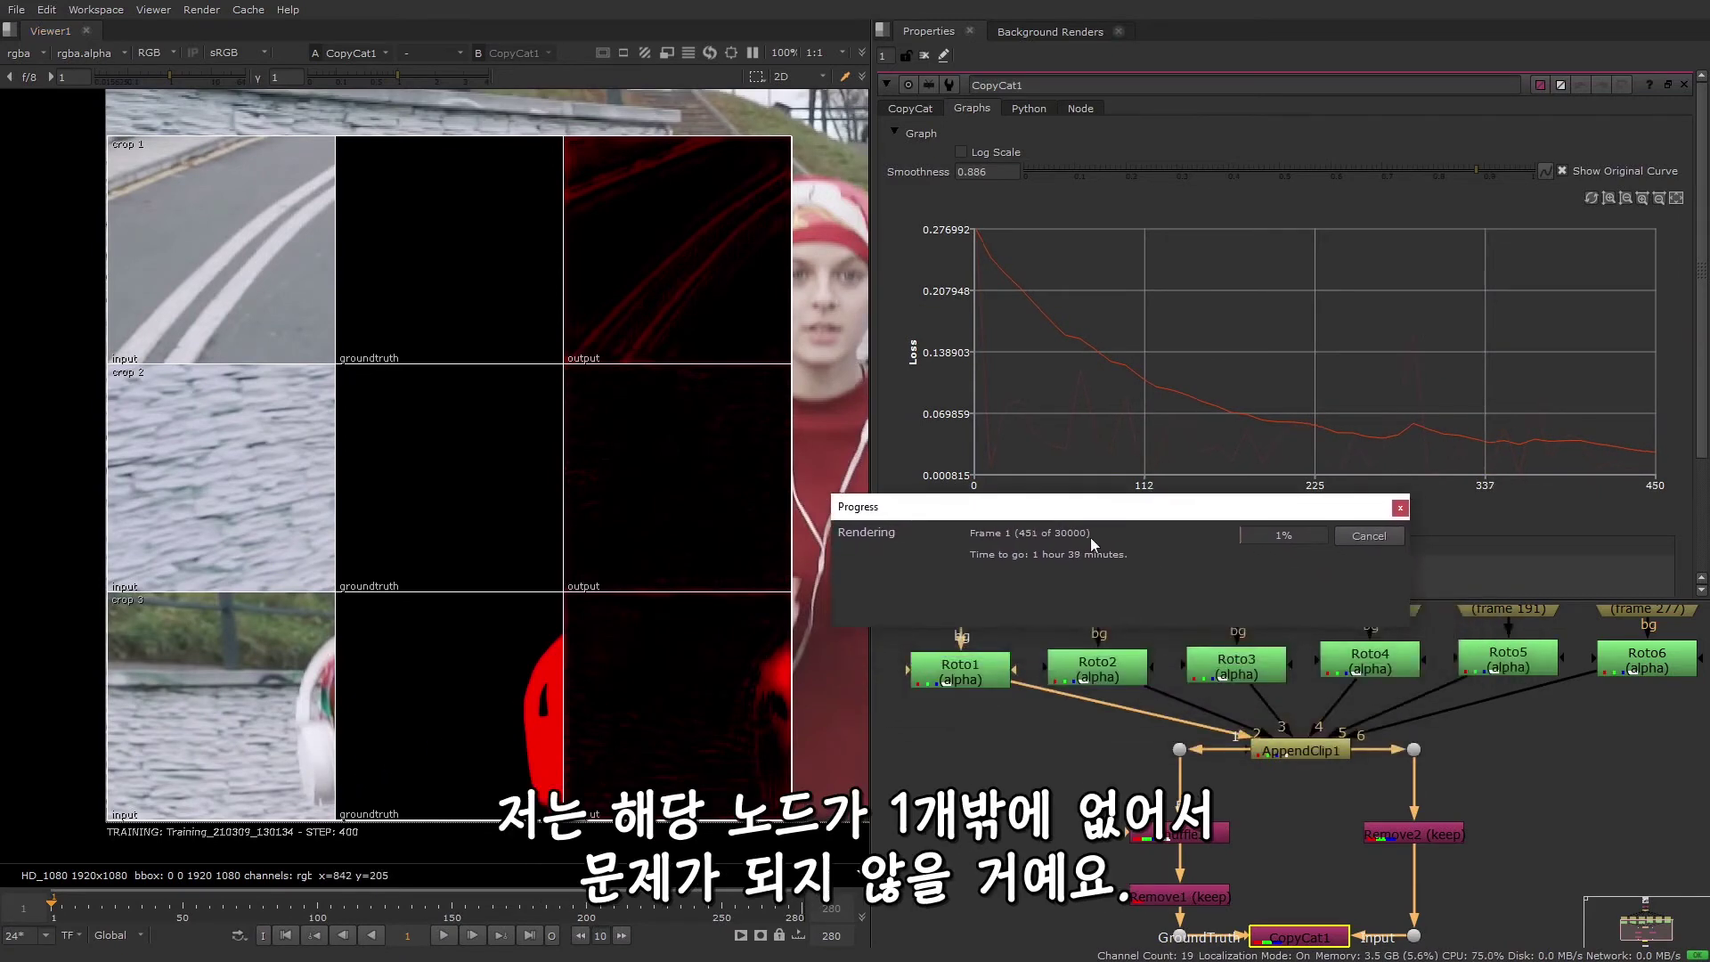
left_click(1304, 810)
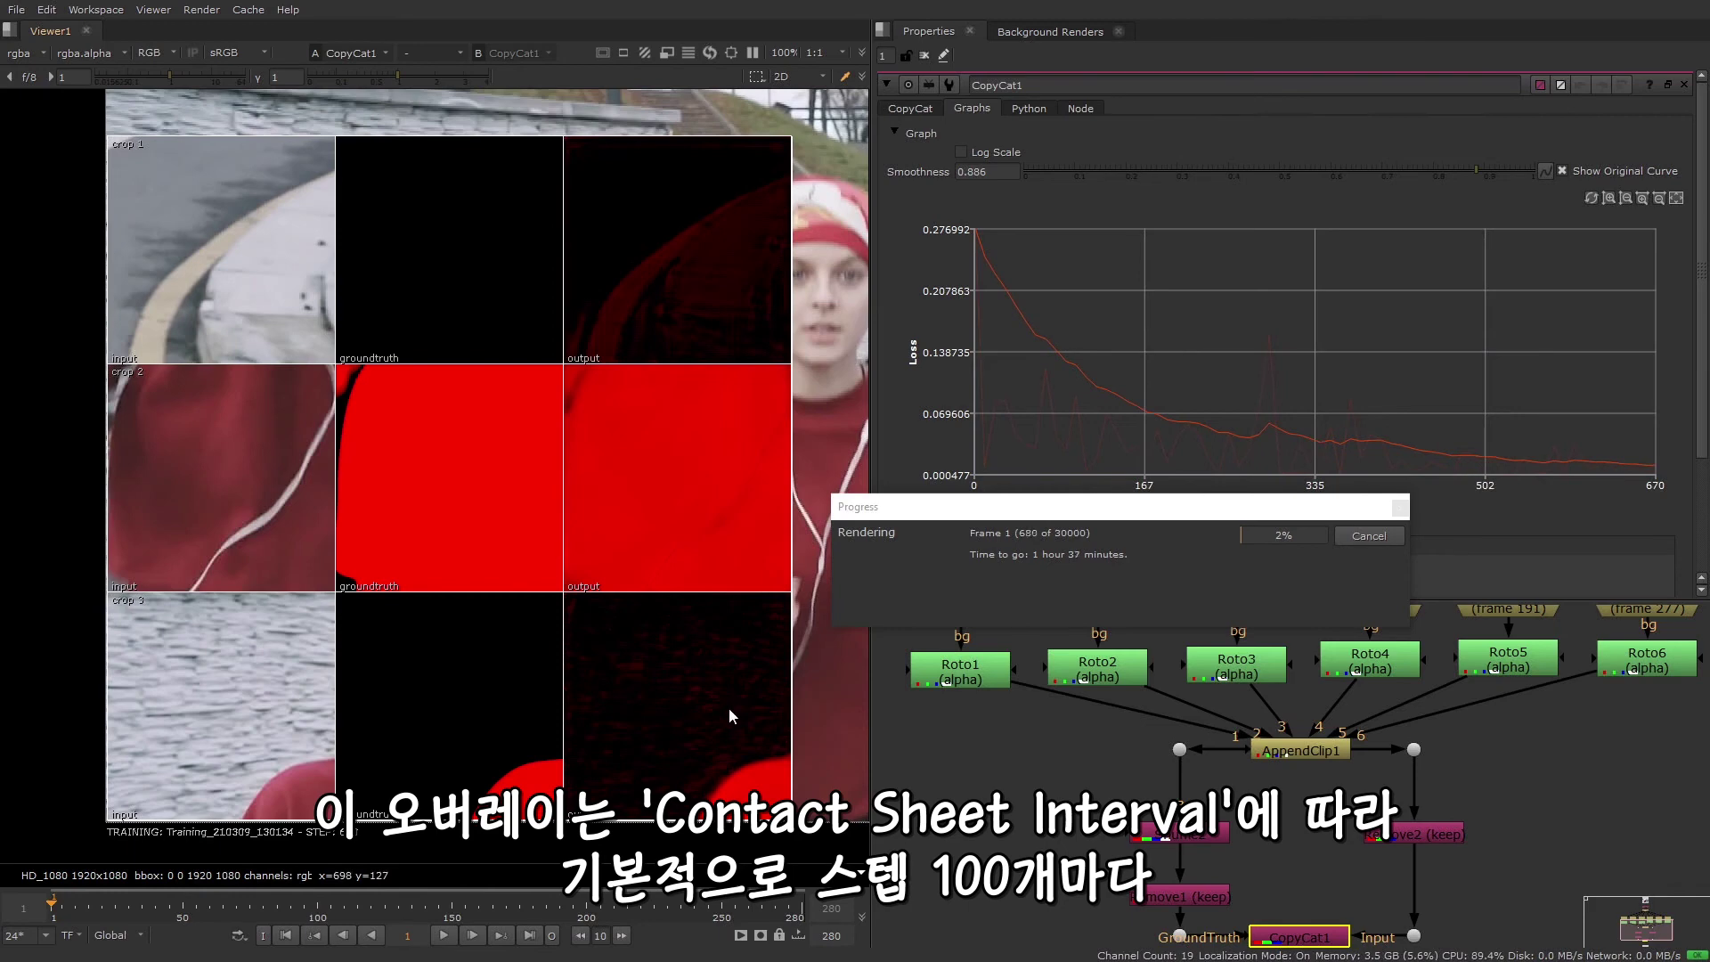
Step: Zoom the Viewer back out to the full frame and move the Progress window aside
scroll(728, 708, "down", 4)
middle_click_drag(795, 715, 426, 707)
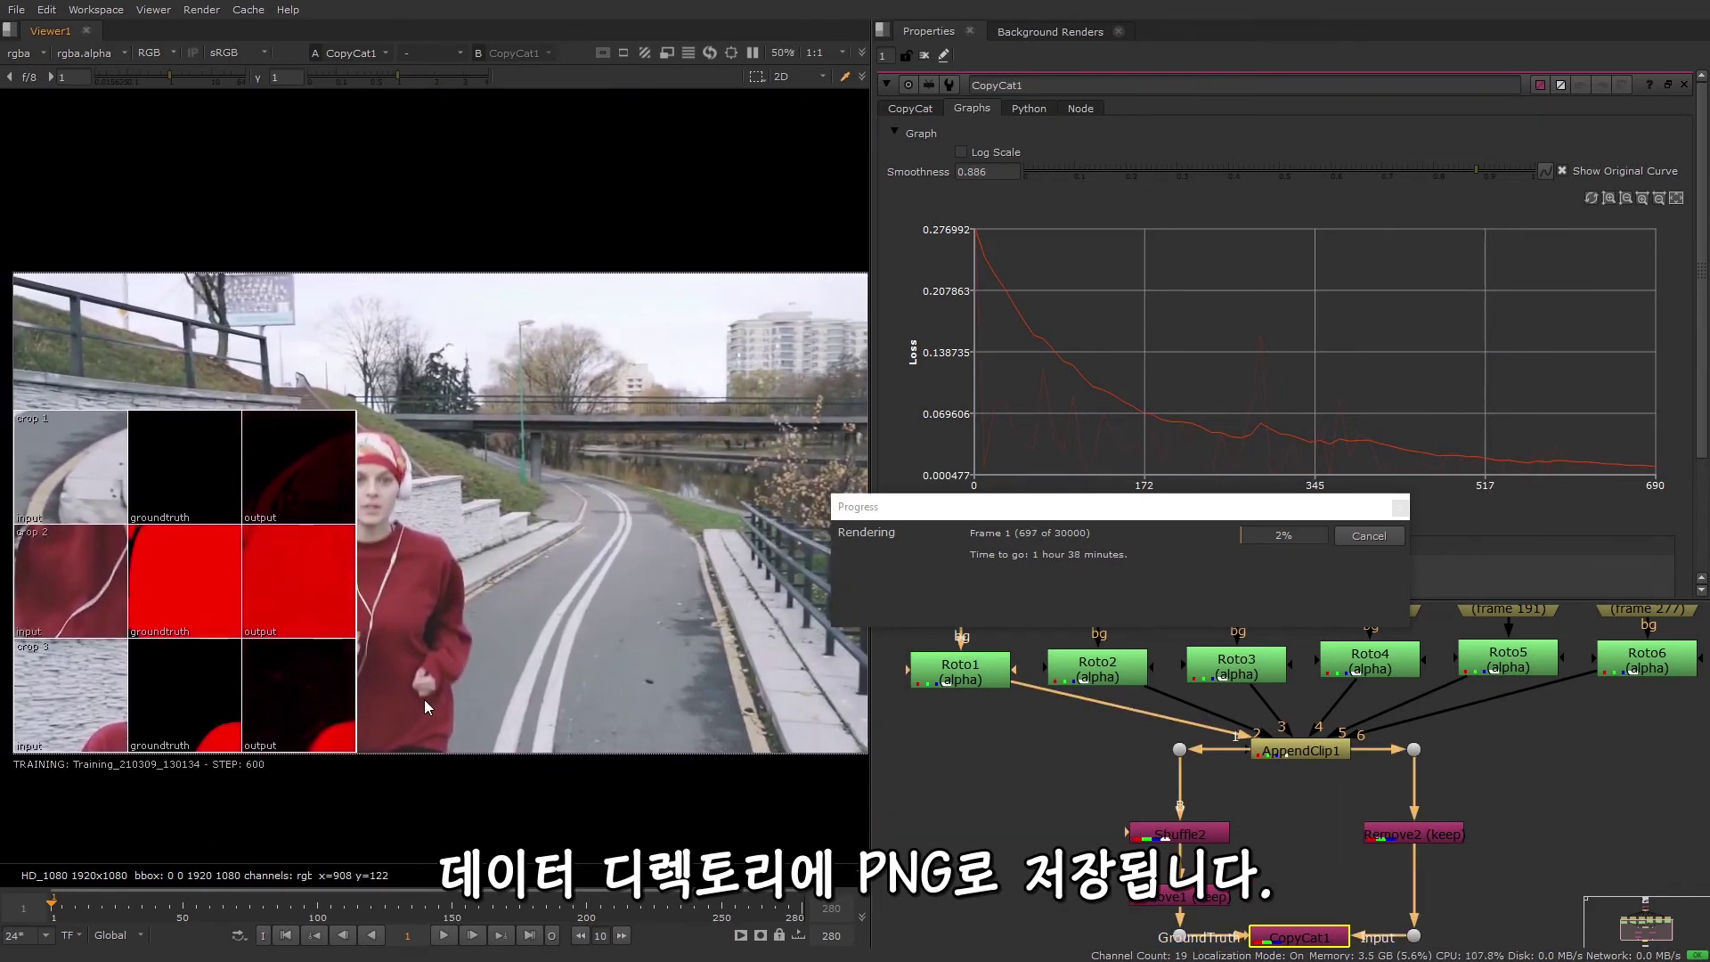
left_click_drag(1362, 507, 1138, 609)
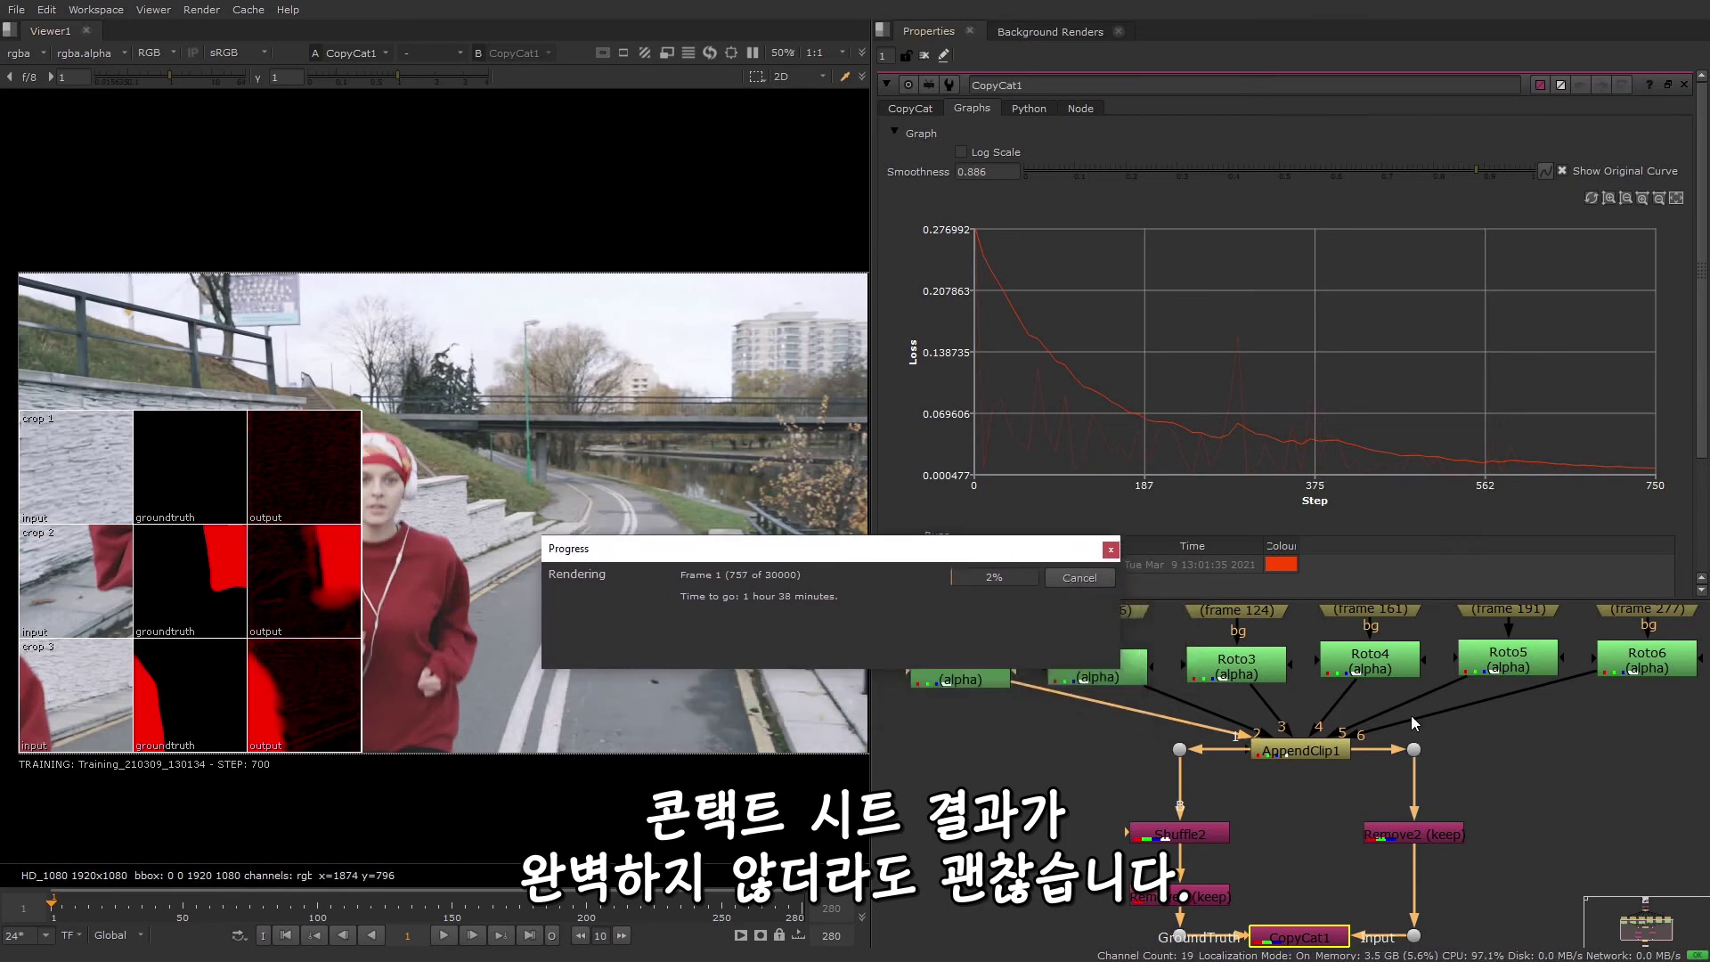
Step: Enlarge the Node Graph and connect CopyCat1's Preview input to Read1
scroll(1450, 769, "down", 5)
middle_click_drag(1520, 805, 1489, 839)
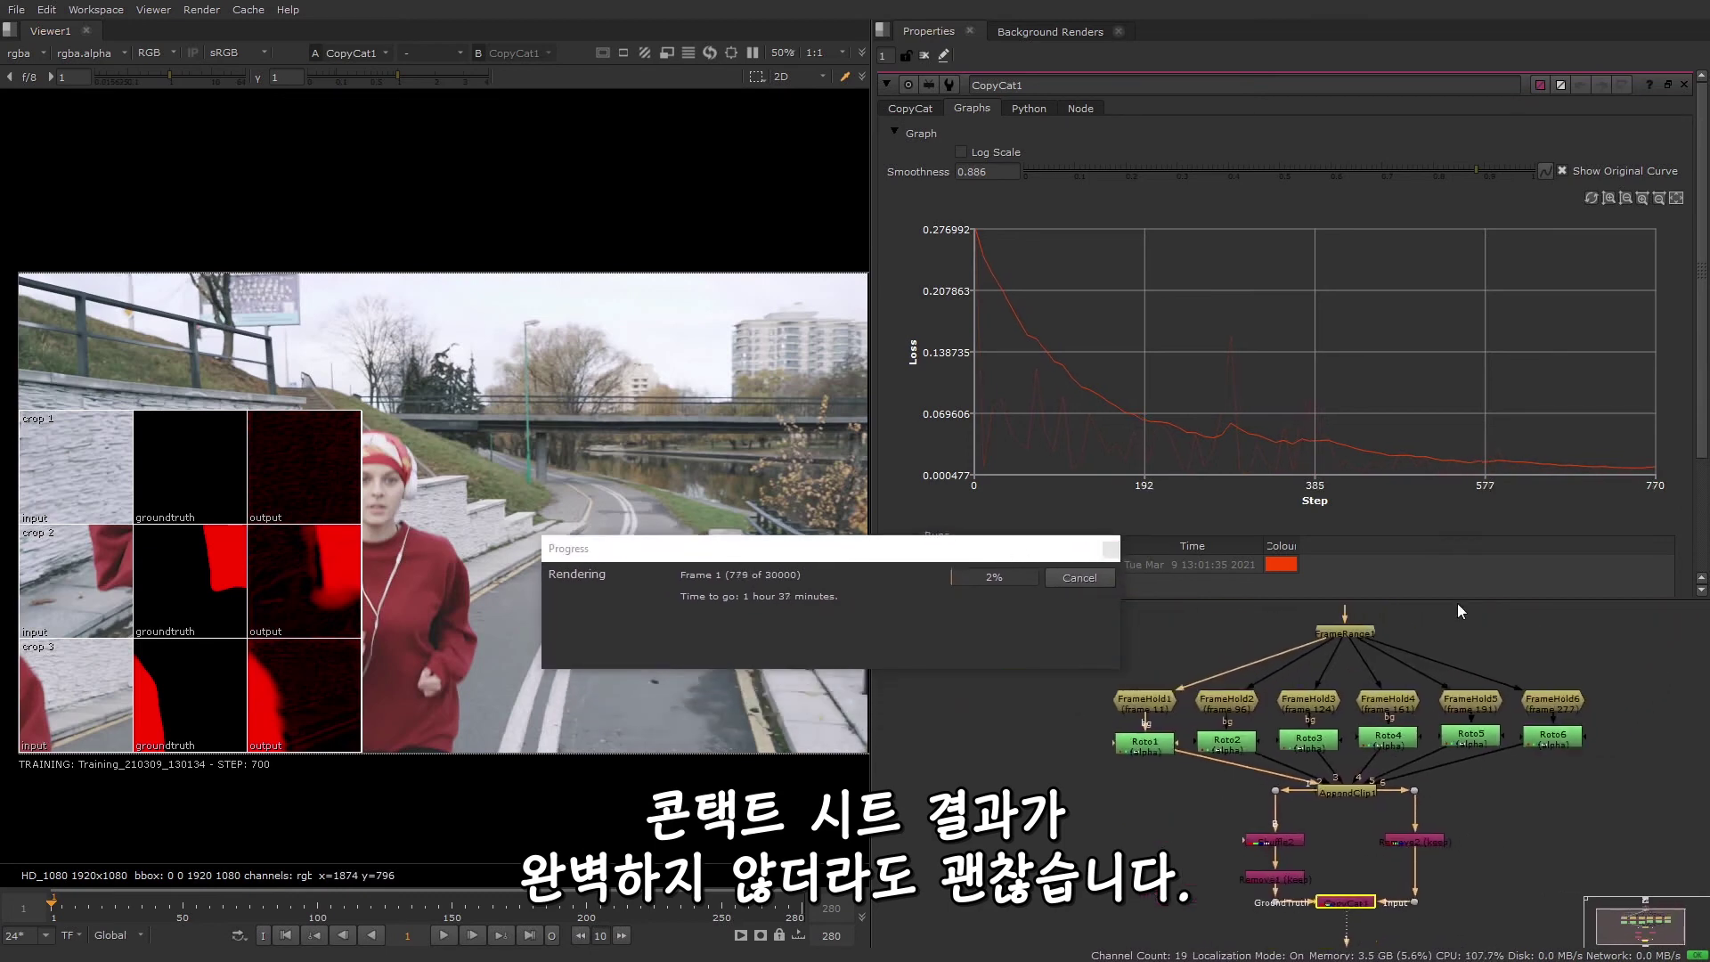
left_click_drag(1461, 599, 1465, 464)
middle_click_drag(1468, 757, 1437, 842)
scroll(1300, 837, "up", 3)
left_click_drag(1336, 793, 1329, 716)
middle_click_drag(1343, 757, 1322, 840)
scroll(1321, 840, "down", 2)
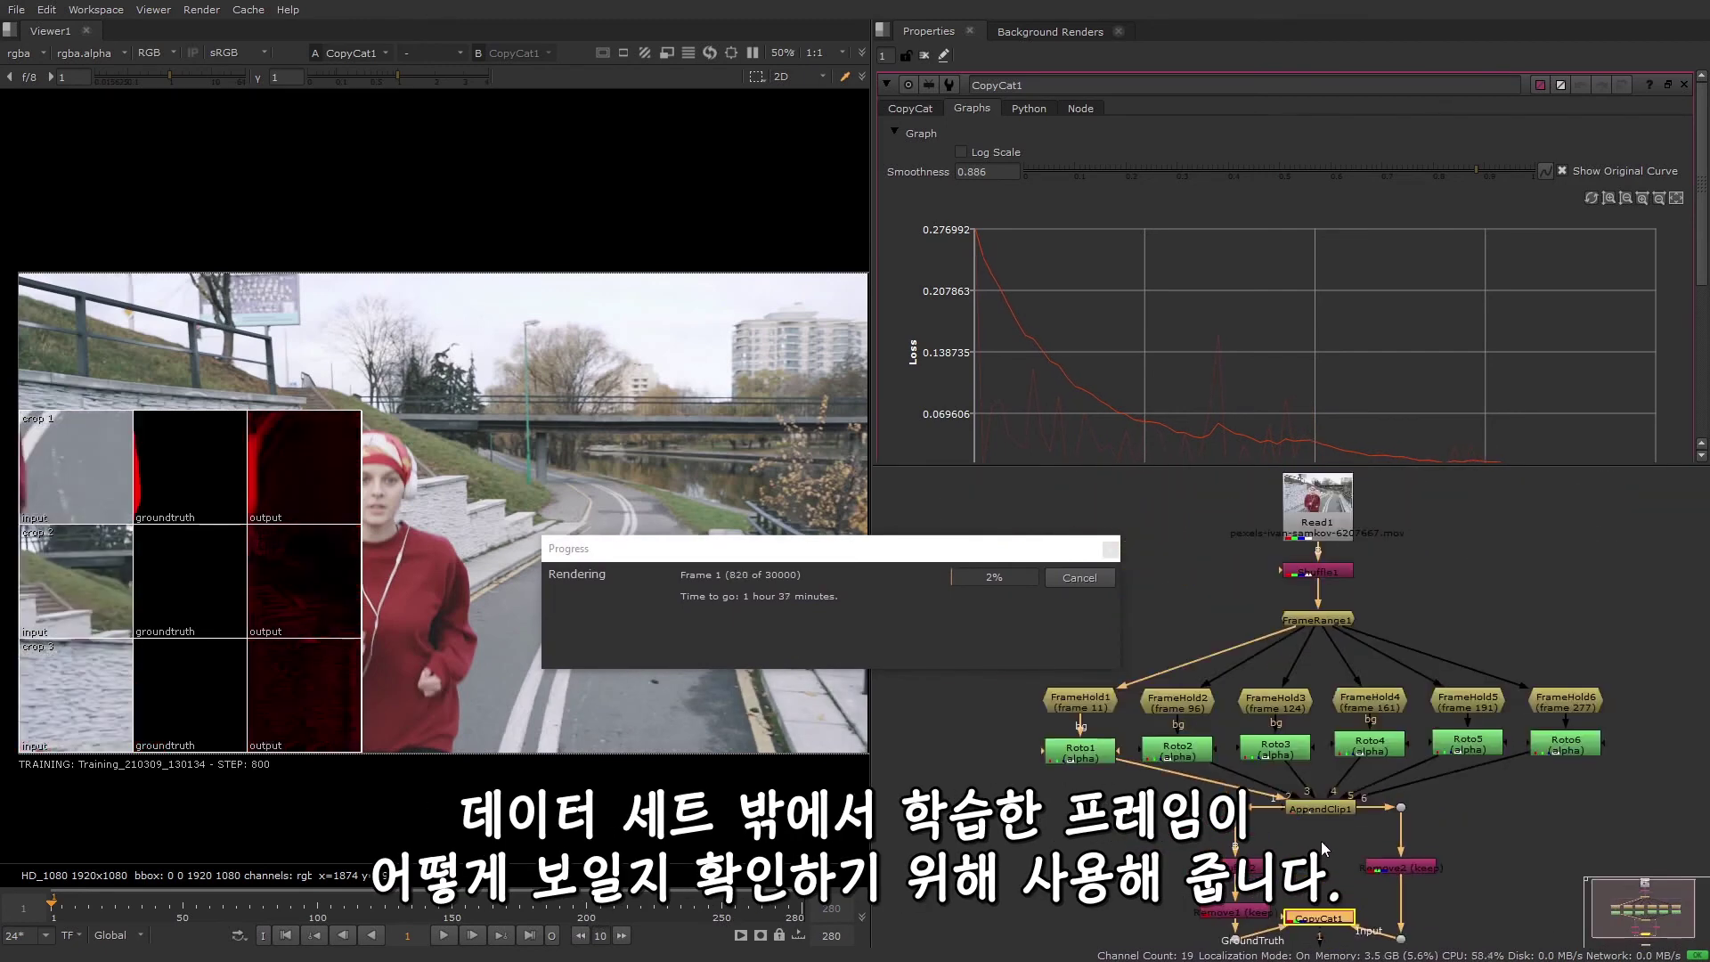
left_click_drag(1322, 894, 1338, 510)
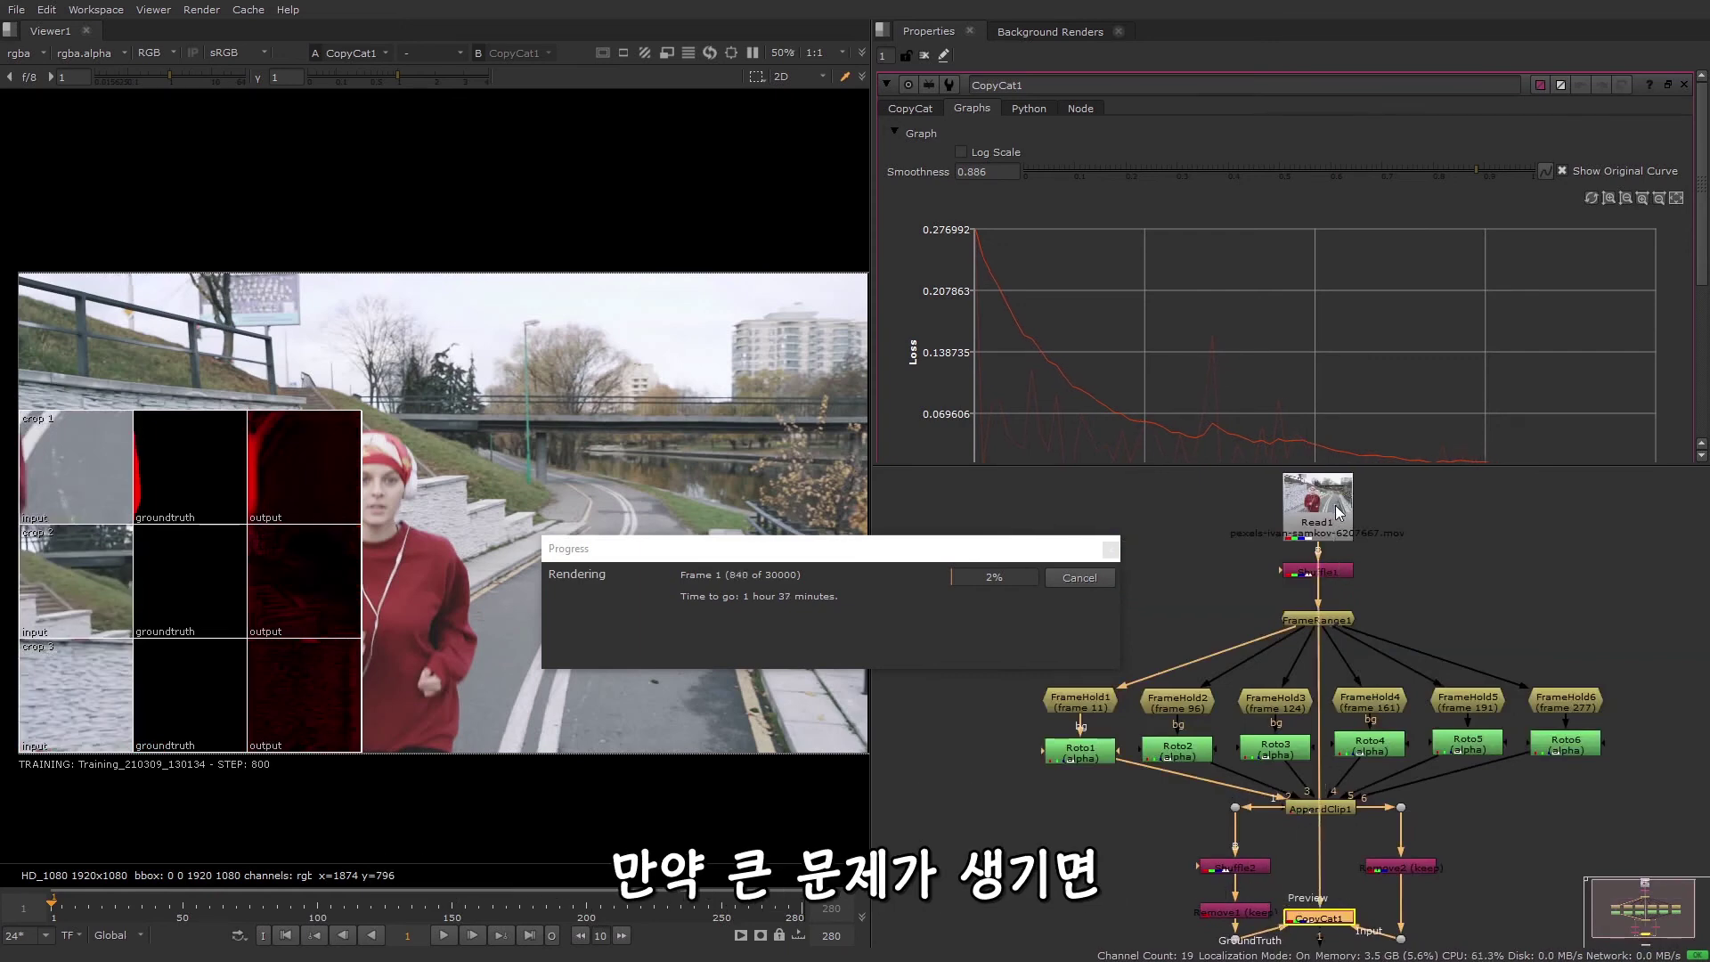